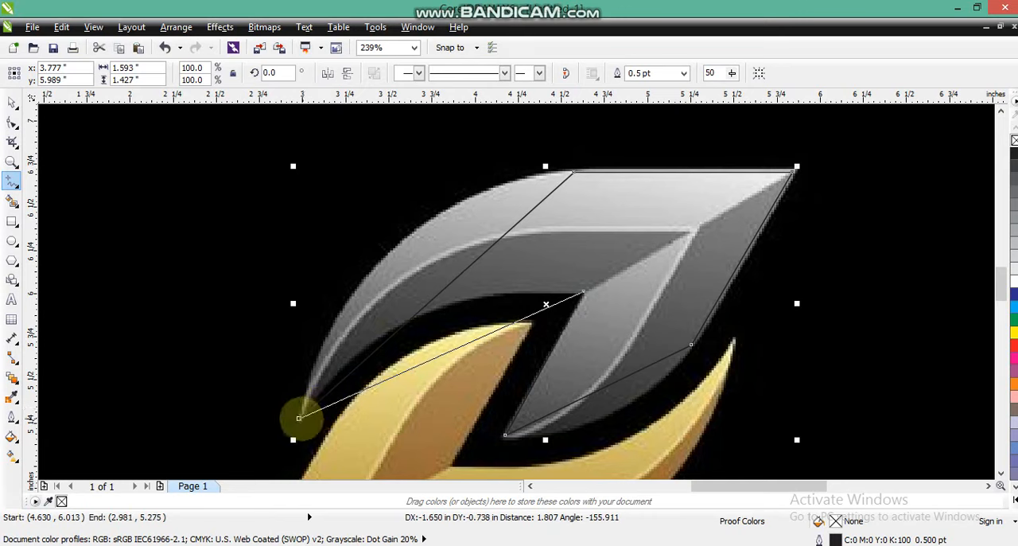
Step: Close the six-point shape traced around the silver leaf, outline it yellow and convert its segments to curves
{"action": "left_click", "coordinate": [299, 418]}
{"action": "right_click", "coordinate": [1015, 332]}
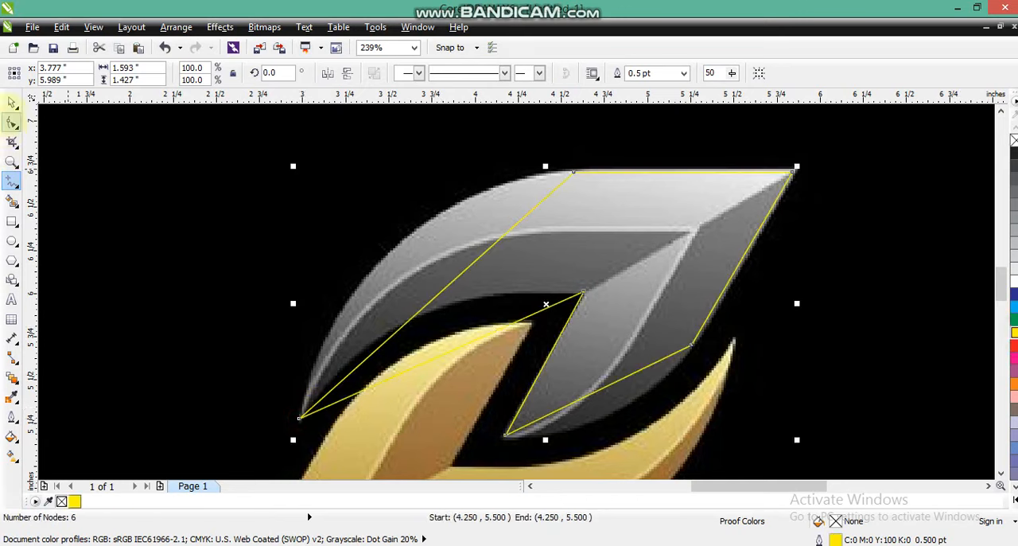
{"action": "left_click", "coordinate": [11, 121]}
{"action": "left_click_drag", "start_coordinate": [151, 137], "coordinate": [837, 466]}
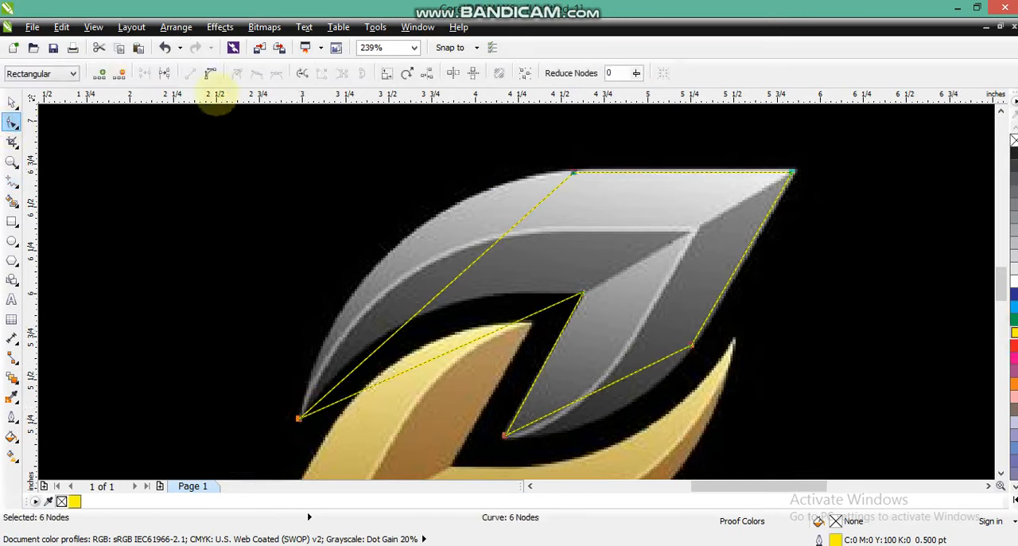
{"action": "left_click", "coordinate": [210, 73]}
Step: Bend the yellow outline's segments to follow the outer and inner curved edges of the silver leaf
{"action": "left_click_drag", "start_coordinate": [424, 301], "coordinate": [387, 254]}
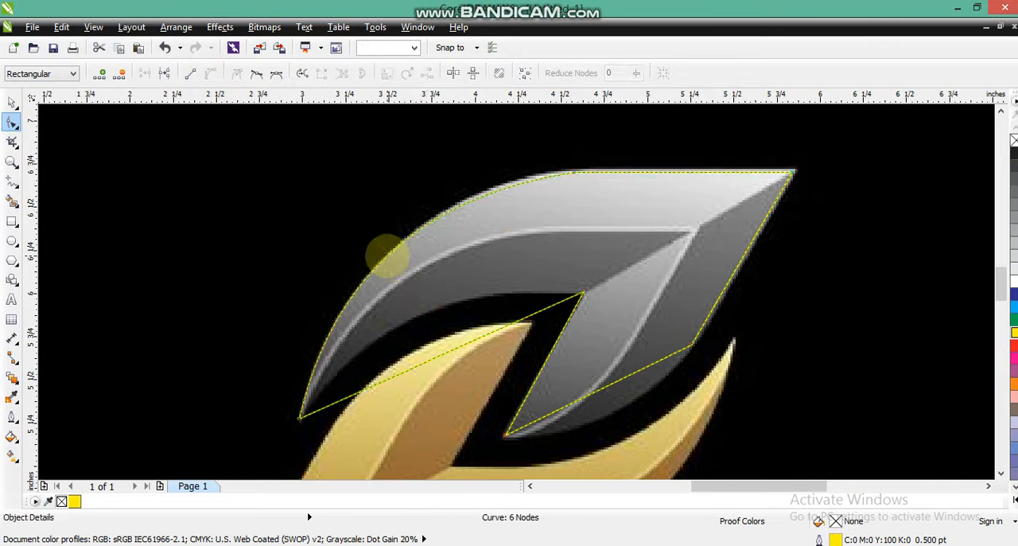
{"action": "left_click_drag", "start_coordinate": [458, 210], "coordinate": [459, 205]}
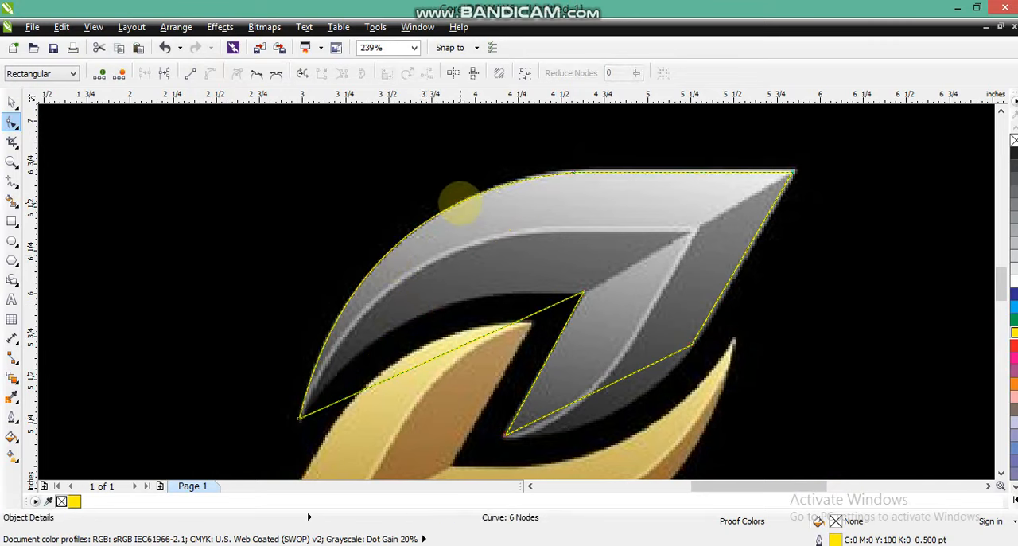
{"action": "left_click_drag", "start_coordinate": [439, 356], "coordinate": [415, 318]}
{"action": "left_click_drag", "start_coordinate": [593, 393], "coordinate": [598, 411]}
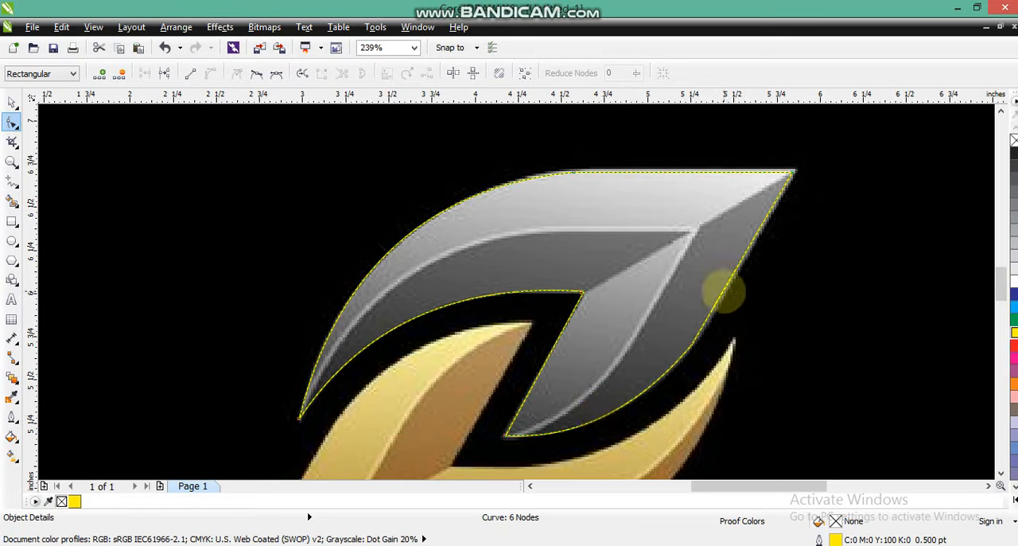
{"action": "left_click_drag", "start_coordinate": [723, 289], "coordinate": [726, 295]}
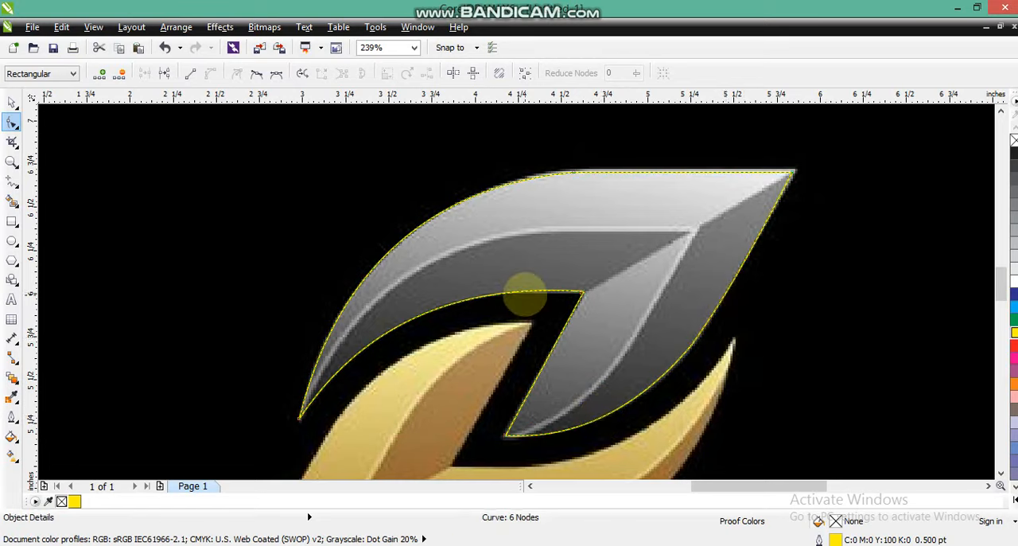
Step: Fill the traced leaf shape red without an outline and move it straight left, beside the silver leaf
{"action": "key", "text": "F3"}
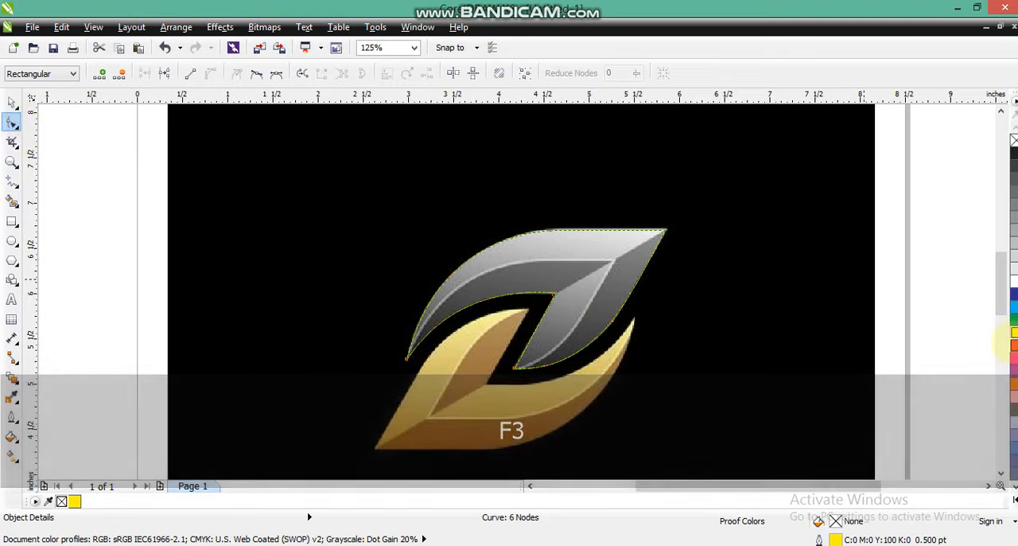
{"action": "left_click", "coordinate": [1012, 344]}
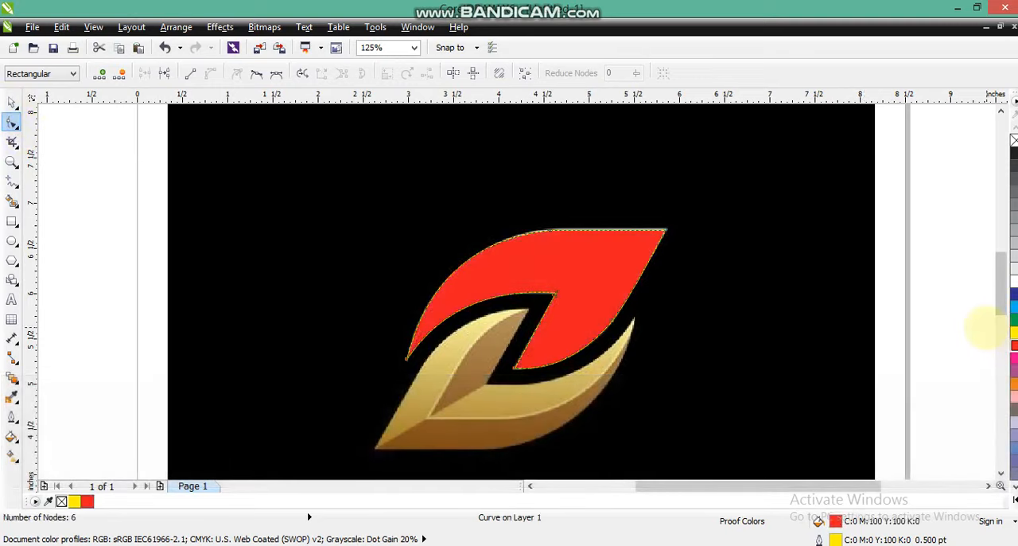
{"action": "left_click", "coordinate": [10, 102]}
{"action": "left_click_drag", "start_coordinate": [552, 273], "coordinate": [331, 277]}
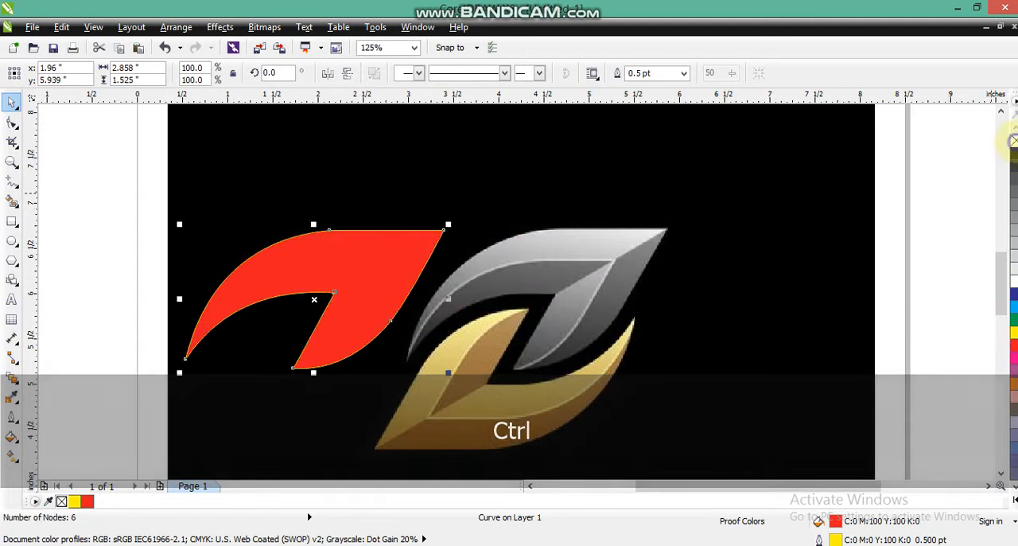
{"action": "left_click", "coordinate": [926, 211]}
Step: Draw a closed three-point shape joining the ends and peak of the silver leaf's inner highlight, and outline it yellow
{"action": "left_click", "coordinate": [11, 162]}
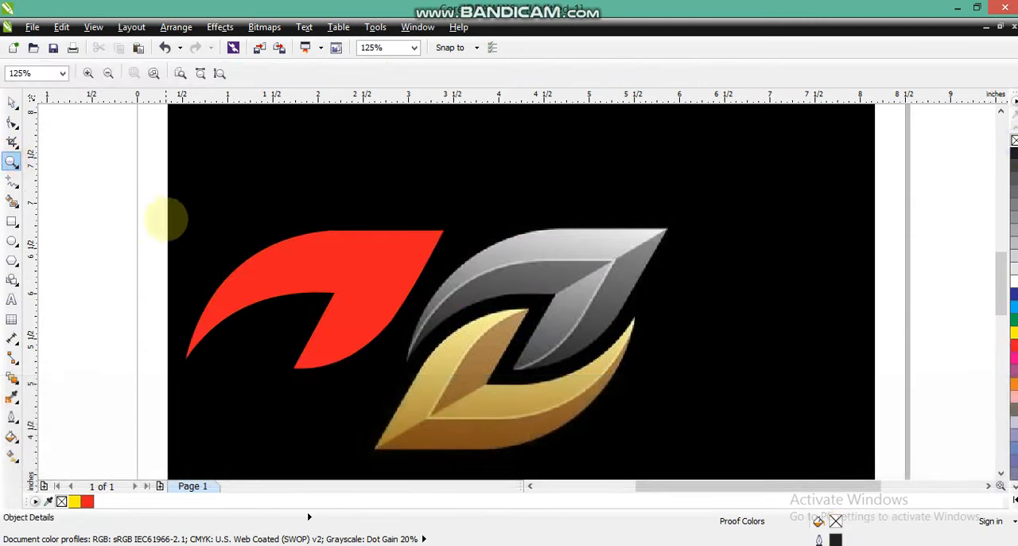
{"action": "left_click_drag", "start_coordinate": [161, 211], "coordinate": [854, 409]}
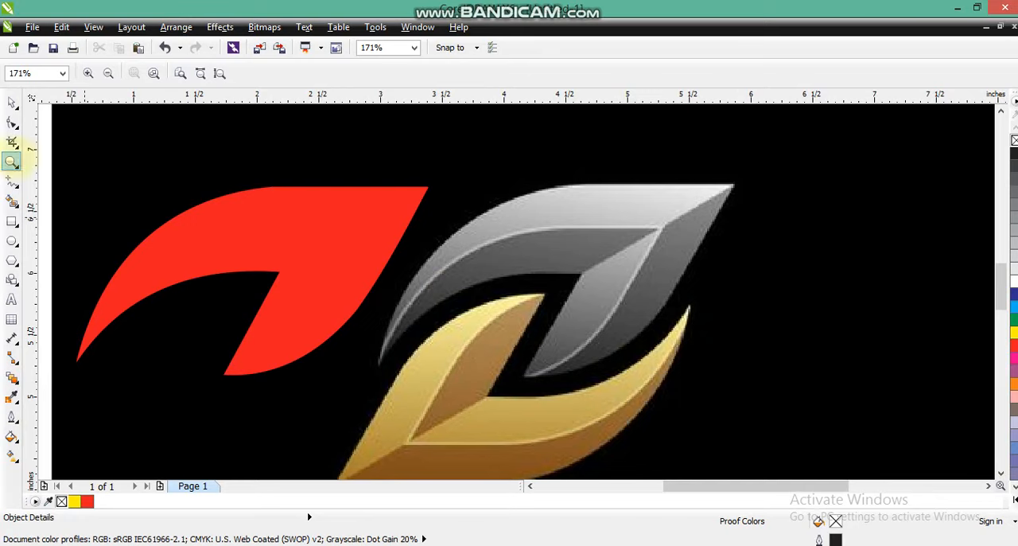
{"action": "left_click", "coordinate": [11, 181]}
{"action": "left_click", "coordinate": [378, 365]}
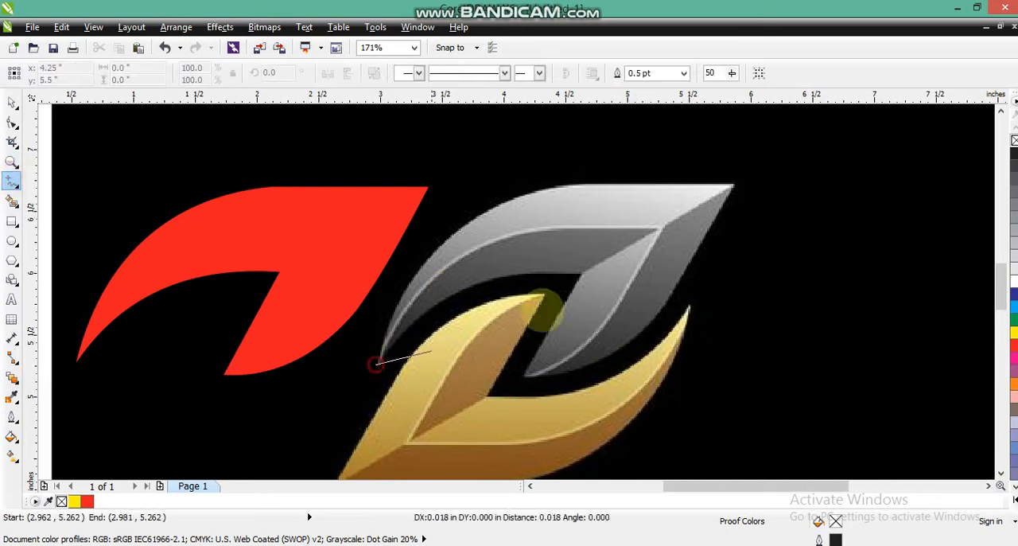
{"action": "double_click", "coordinate": [661, 229]}
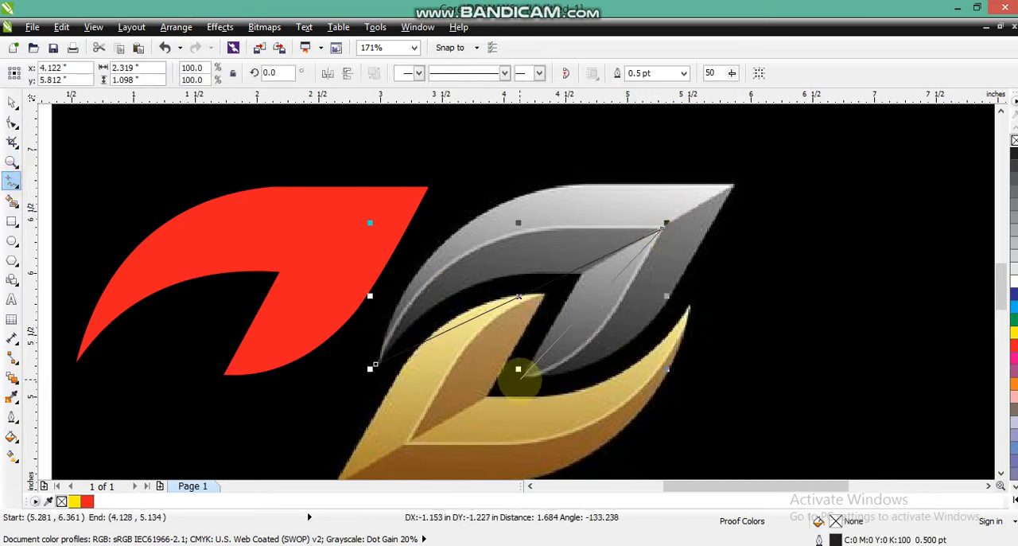
{"action": "double_click", "coordinate": [518, 381]}
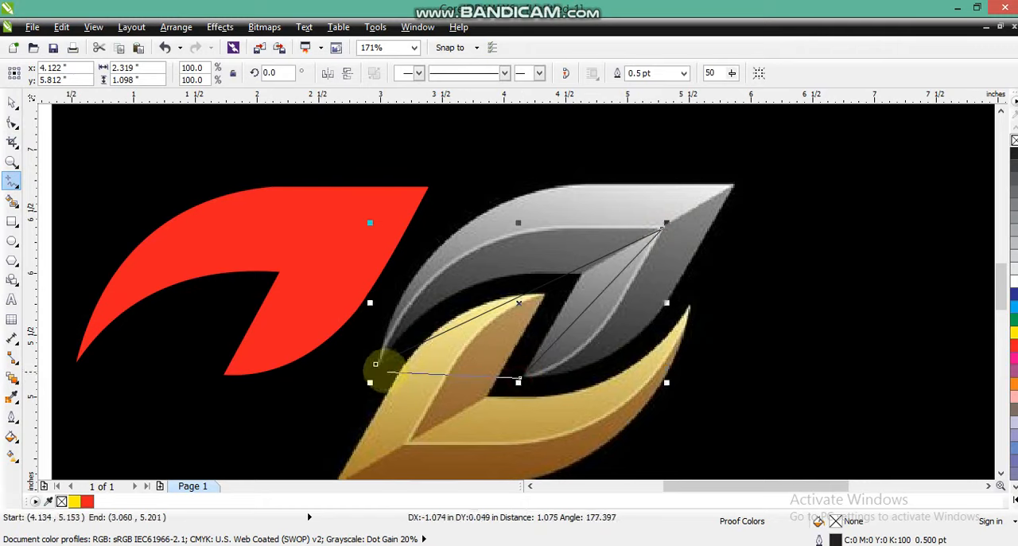
{"action": "left_click", "coordinate": [375, 365]}
{"action": "left_click", "coordinate": [12, 121]}
{"action": "mouse_move", "coordinate": [291, 177]}
{"action": "left_mouse_down"}
{"action": "mouse_move", "coordinate": [587, 337]}
{"action": "mouse_move", "coordinate": [804, 400]}
{"action": "left_mouse_up"}
{"action": "left_click", "coordinate": [1013, 331]}
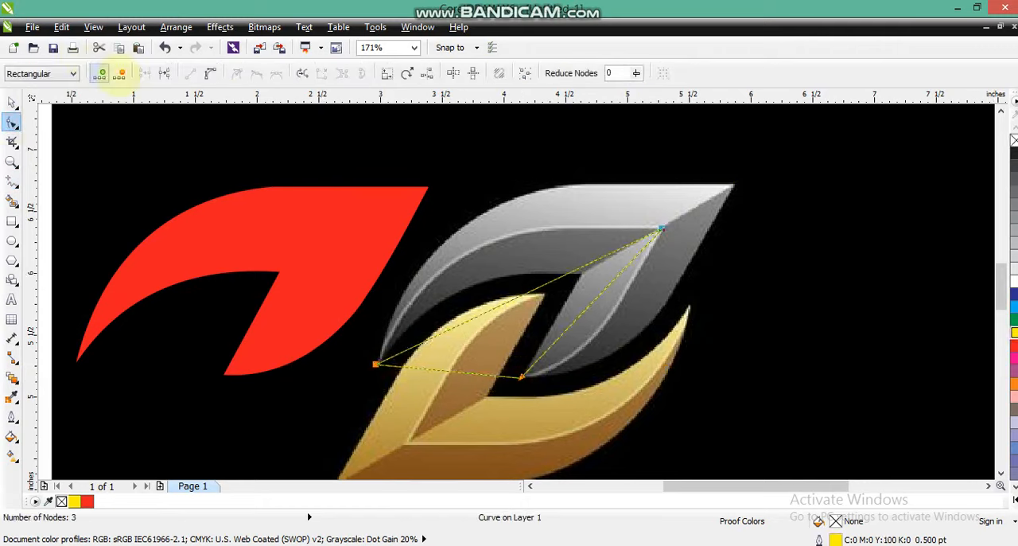
Step: Convert the three-point shape's segments to curves and bend the upper one along the silver leaf's inner highlight
{"action": "left_click", "coordinate": [212, 74]}
{"action": "left_click_drag", "start_coordinate": [333, 307], "coordinate": [466, 393]}
{"action": "left_click_drag", "start_coordinate": [471, 319], "coordinate": [434, 247]}
{"action": "left_click_drag", "start_coordinate": [567, 274], "coordinate": [501, 217]}
{"action": "left_click_drag", "start_coordinate": [433, 247], "coordinate": [436, 239]}
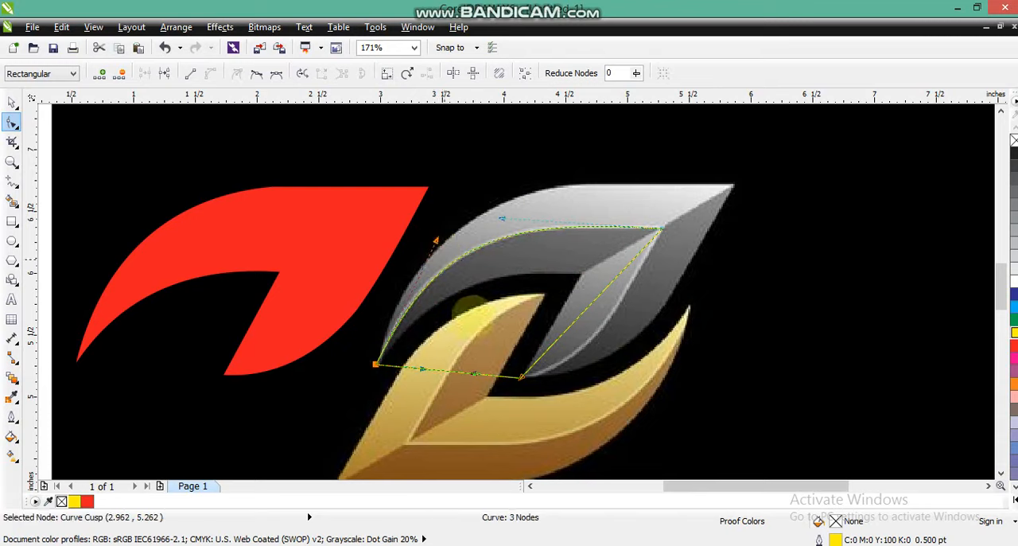
Step: Bend the shape's right segment along the highlight running from the inner peak to the silver leaf's lower tip
{"action": "left_click_drag", "start_coordinate": [493, 352], "coordinate": [544, 403]}
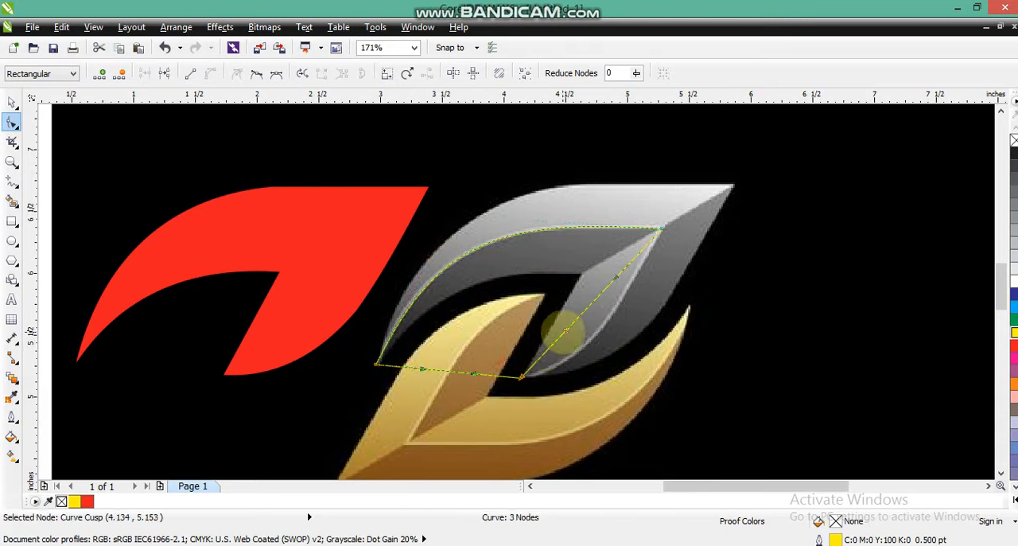
{"action": "left_click_drag", "start_coordinate": [567, 330], "coordinate": [583, 357]}
{"action": "left_click_drag", "start_coordinate": [615, 278], "coordinate": [626, 293]}
{"action": "mouse_move", "coordinate": [583, 356]}
{"action": "left_mouse_down"}
{"action": "mouse_move", "coordinate": [583, 369]}
{"action": "mouse_move", "coordinate": [595, 362]}
{"action": "left_mouse_up"}
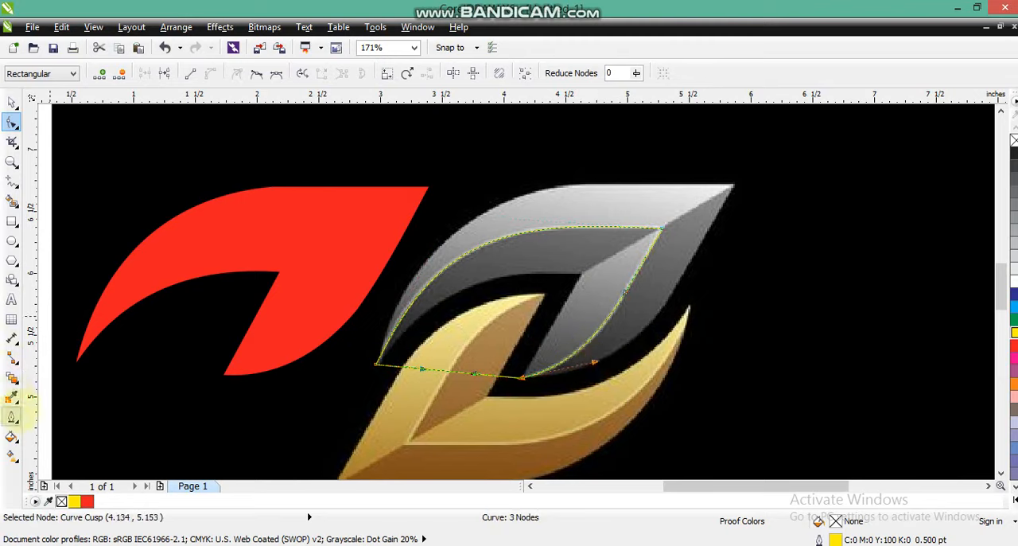
Step: Set the yellow curve's outline width to 2 pt and move it 2.49 inches left onto the red leaf
{"action": "left_click", "coordinate": [12, 416]}
{"action": "left_click", "coordinate": [56, 325]}
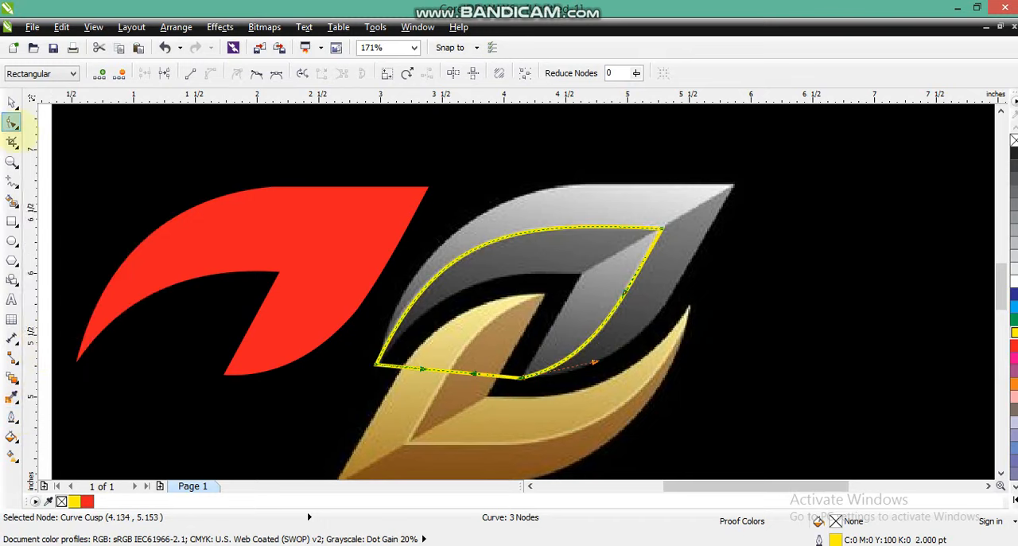
{"action": "left_click", "coordinate": [12, 102]}
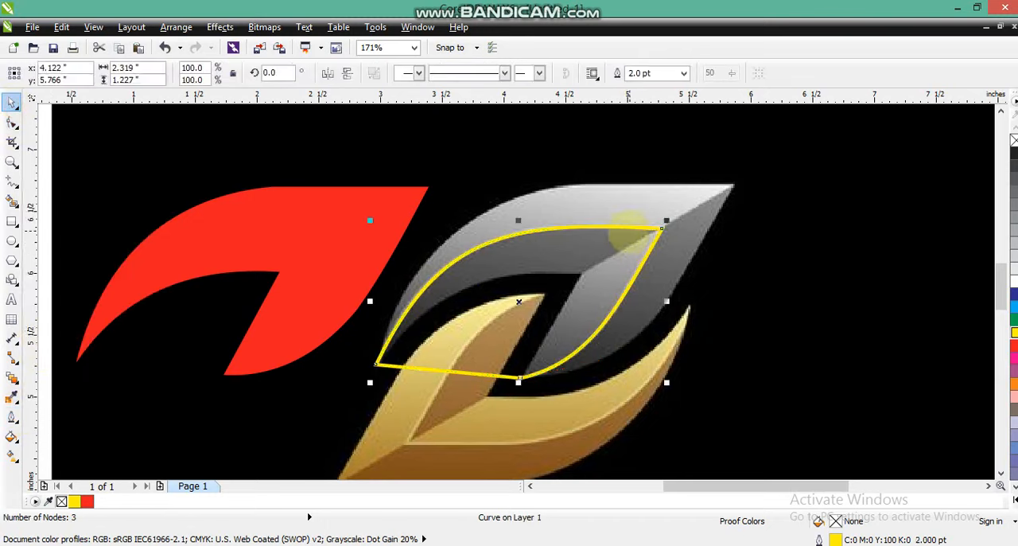
{"action": "left_click_drag", "start_coordinate": [628, 229], "coordinate": [322, 268]}
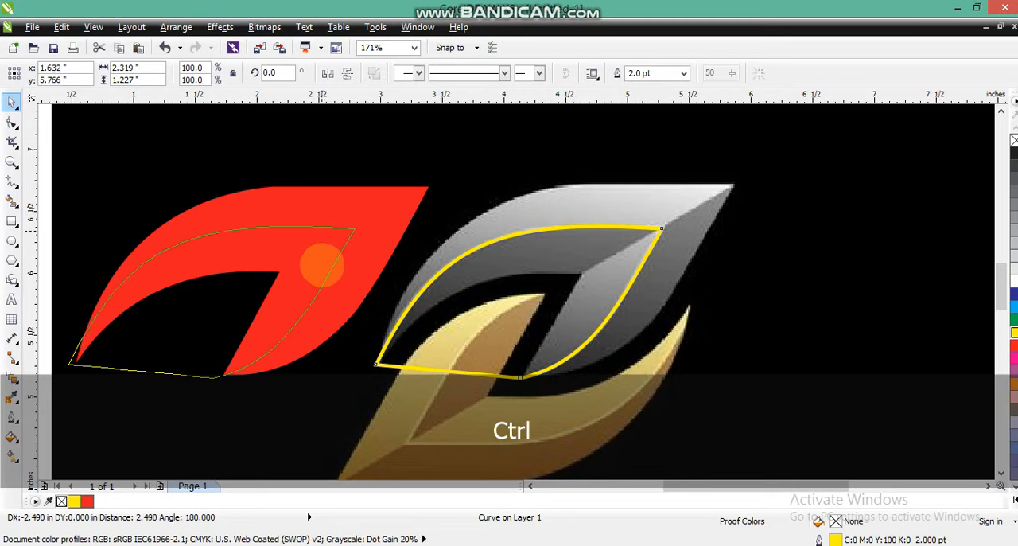
{"action": "left_click_drag", "start_coordinate": [323, 268], "coordinate": [322, 269]}
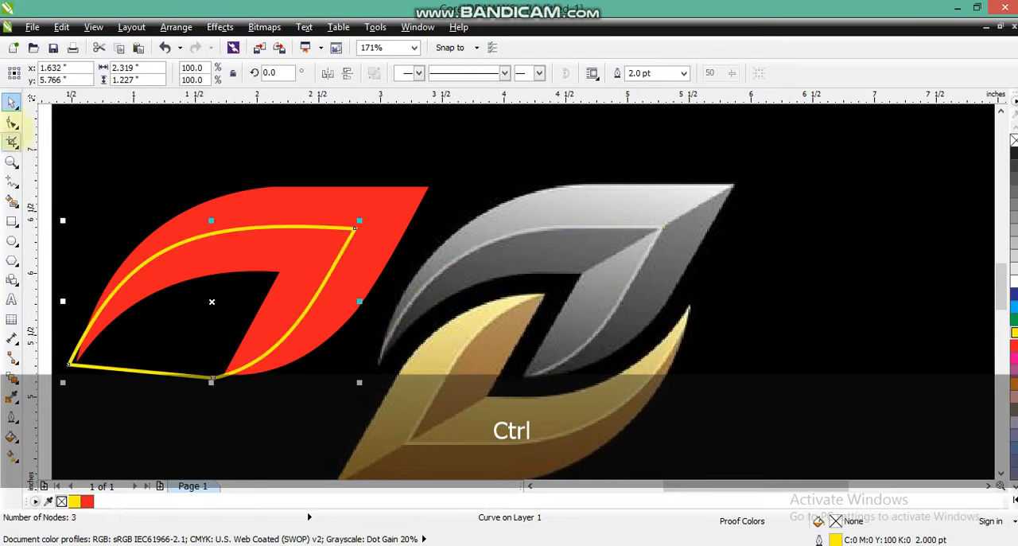
Step: Move the yellow curve's lower-left node closer to the red leaf's pointed tip
{"action": "left_click", "coordinate": [12, 122]}
{"action": "left_click_drag", "start_coordinate": [68, 364], "coordinate": [73, 368]}
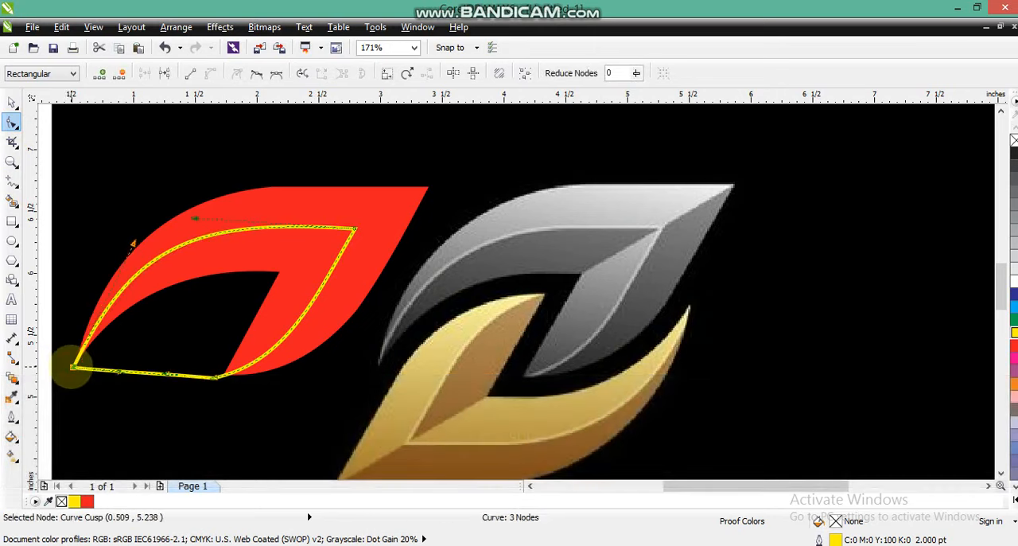
{"action": "left_click", "coordinate": [10, 102]}
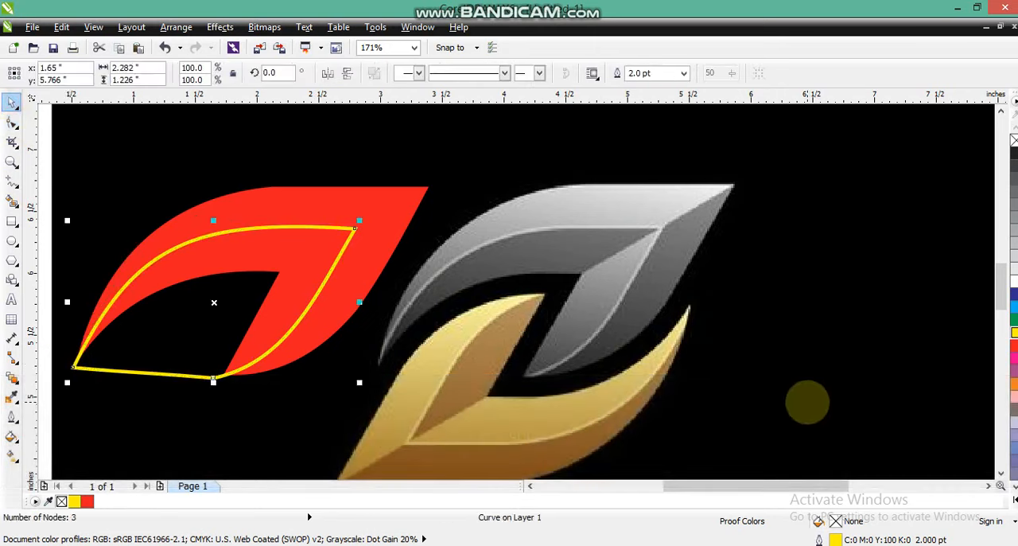
Step: Draw a closed five-point shape from the yellow curve's peak around the upper-left wing of the red leaf
{"action": "left_click", "coordinate": [12, 182]}
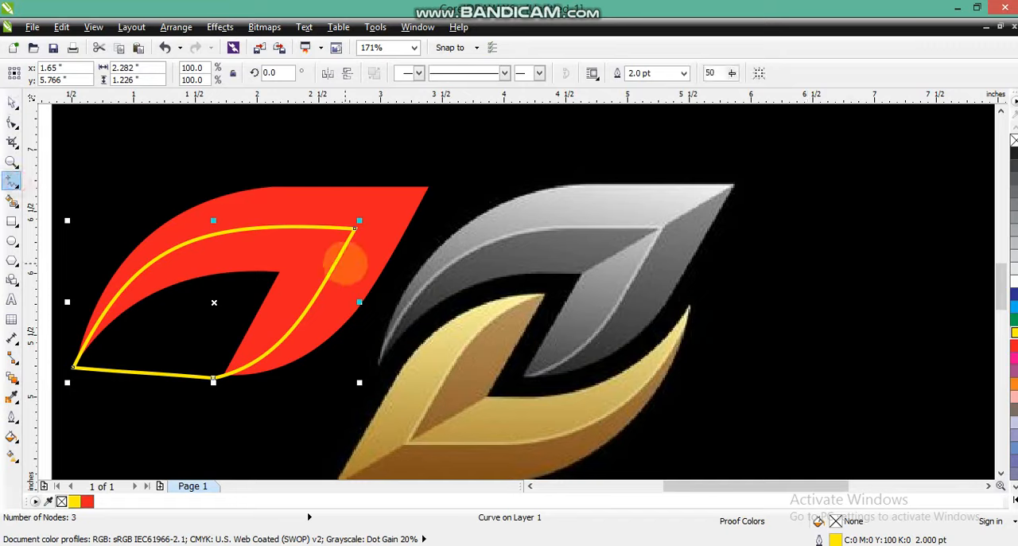
{"action": "left_click_drag", "start_coordinate": [355, 228], "coordinate": [267, 280]}
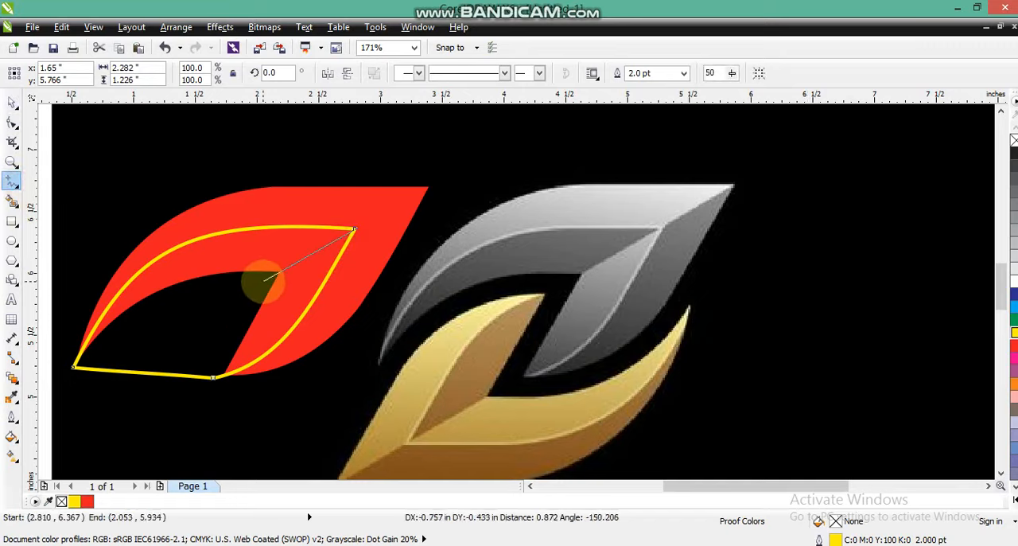
{"action": "left_click", "coordinate": [264, 280]}
{"action": "left_click", "coordinate": [70, 369]}
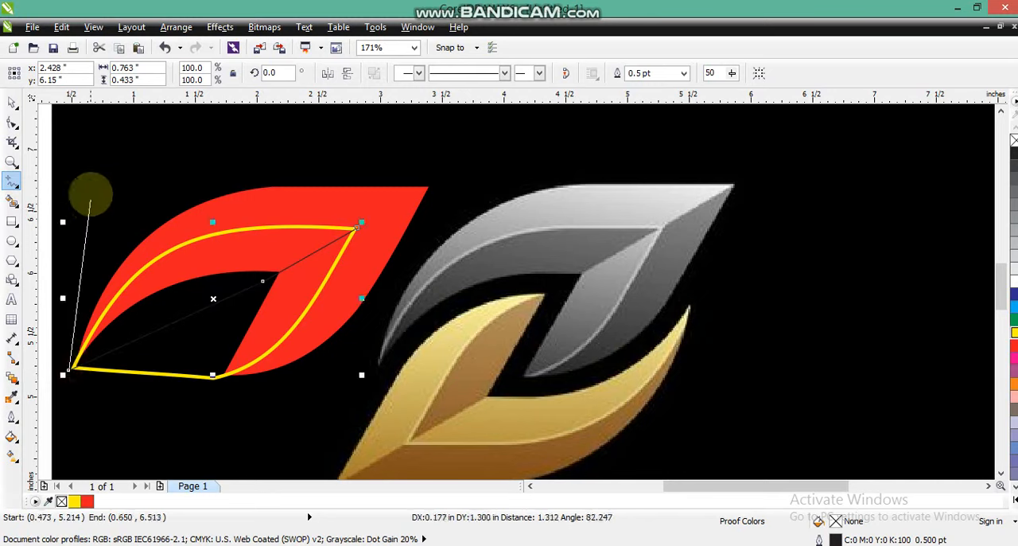
{"action": "left_click", "coordinate": [91, 193]}
{"action": "left_click", "coordinate": [294, 189]}
{"action": "left_click", "coordinate": [355, 229]}
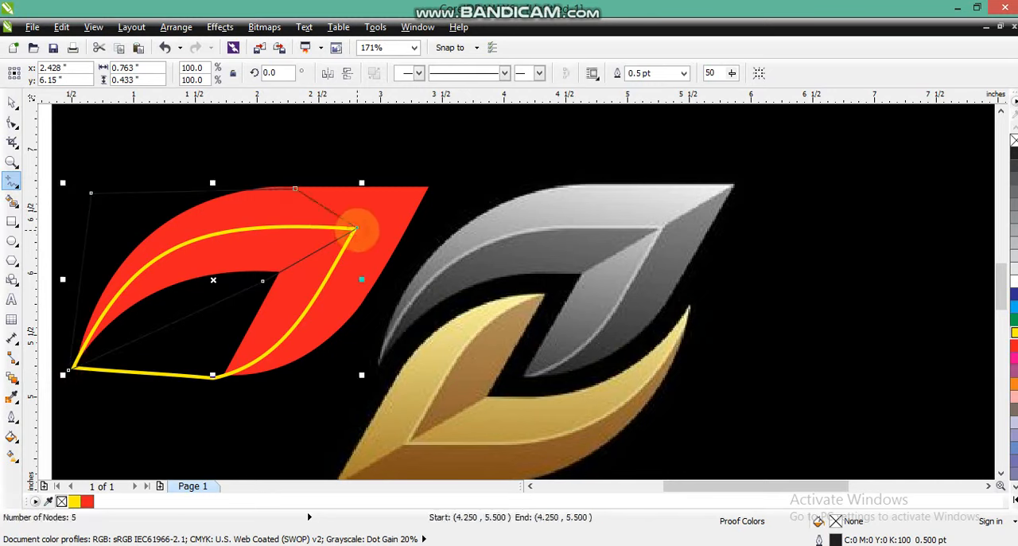
Step: Fill the five-point shape with dark red C36 M96 Y95 K58 and remove its outline
{"action": "key", "text": "space"}
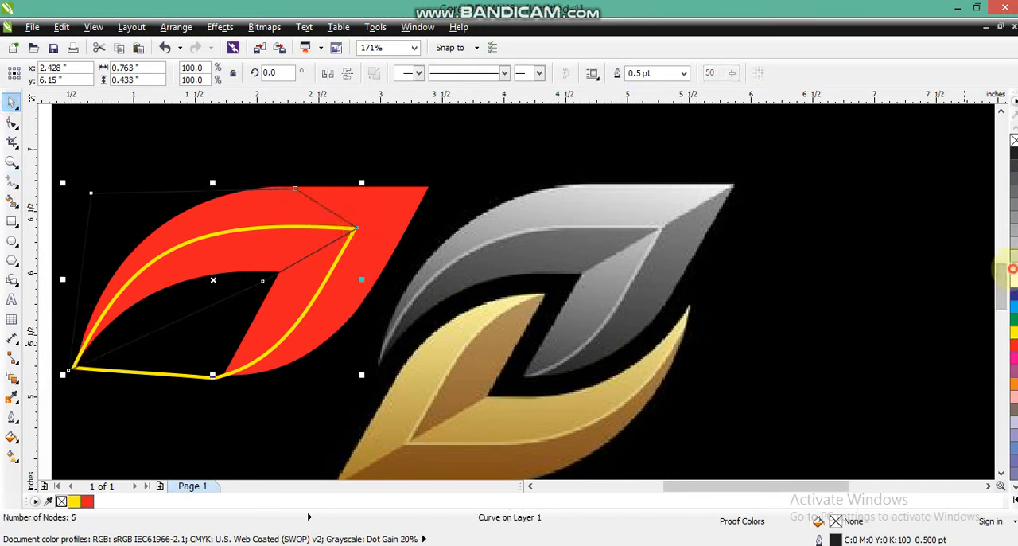
{"action": "left_click", "coordinate": [1012, 269]}
{"action": "left_click", "coordinate": [12, 436]}
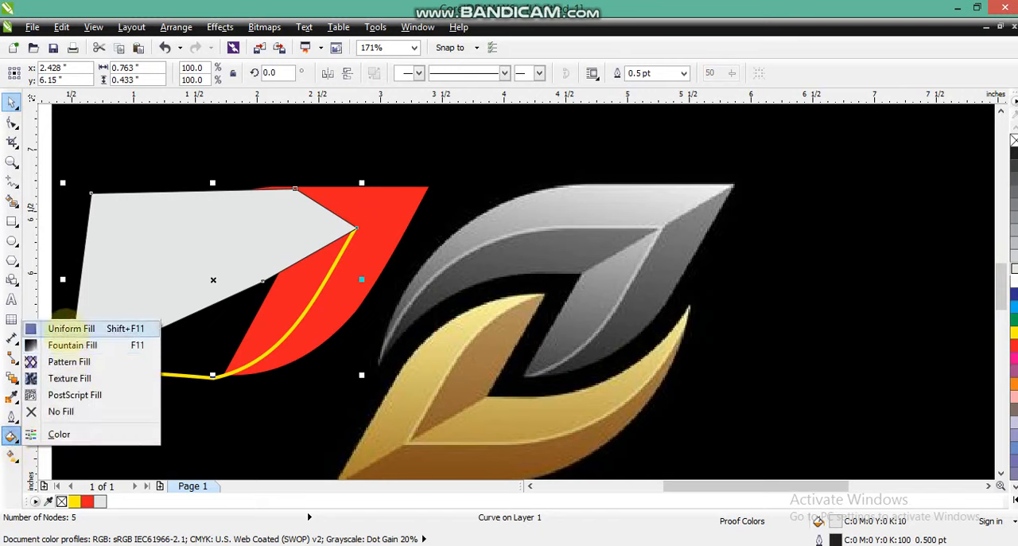
{"action": "left_click", "coordinate": [70, 328]}
{"action": "left_click", "coordinate": [580, 77]}
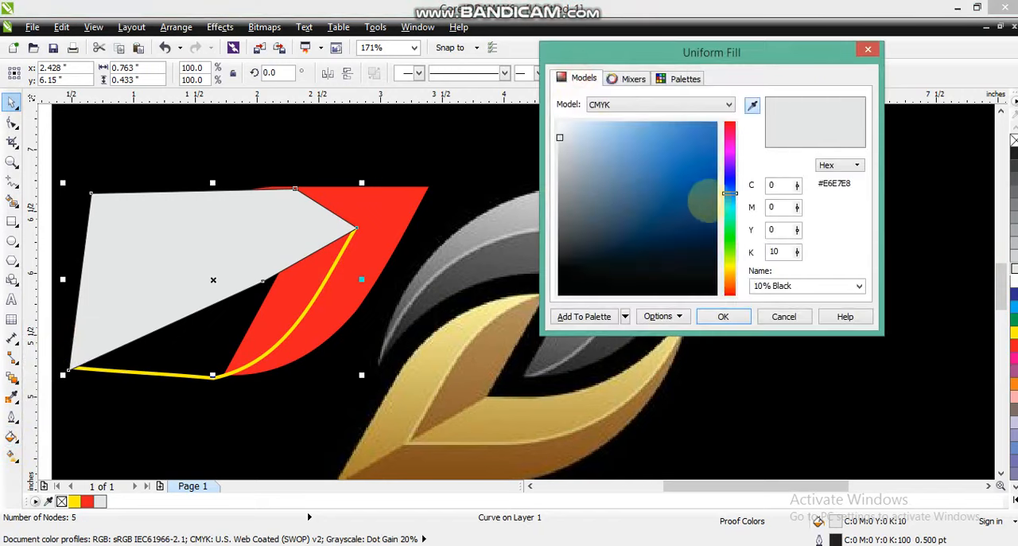
{"action": "left_click_drag", "start_coordinate": [730, 193], "coordinate": [730, 294]}
{"action": "left_click", "coordinate": [693, 228]}
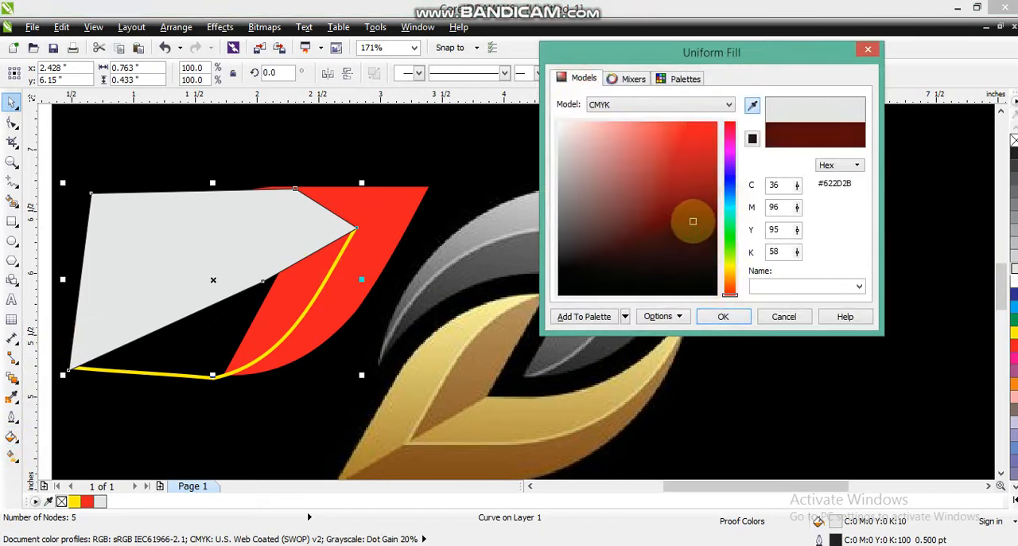
{"action": "left_click", "coordinate": [724, 316]}
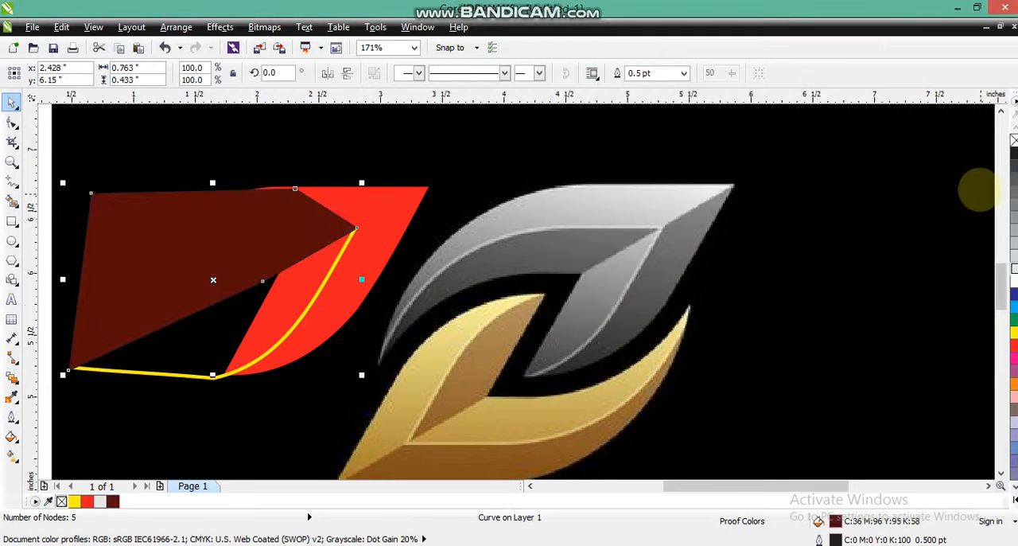
{"action": "right_click", "coordinate": [1014, 140]}
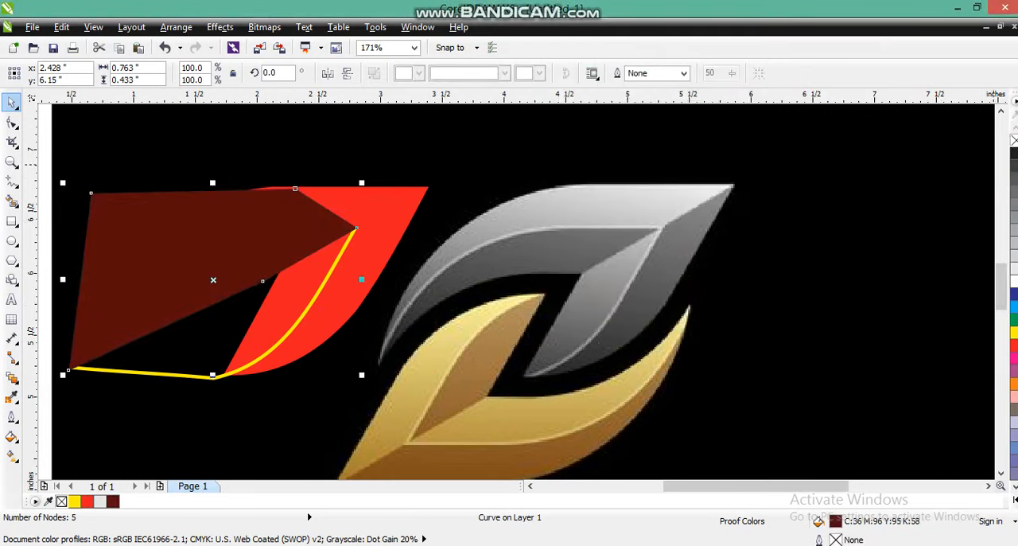
Step: Apply a linear gradient from dark red to red at about 39° across the five-point shape
{"action": "left_click", "coordinate": [16, 382]}
{"action": "left_click", "coordinate": [12, 456]}
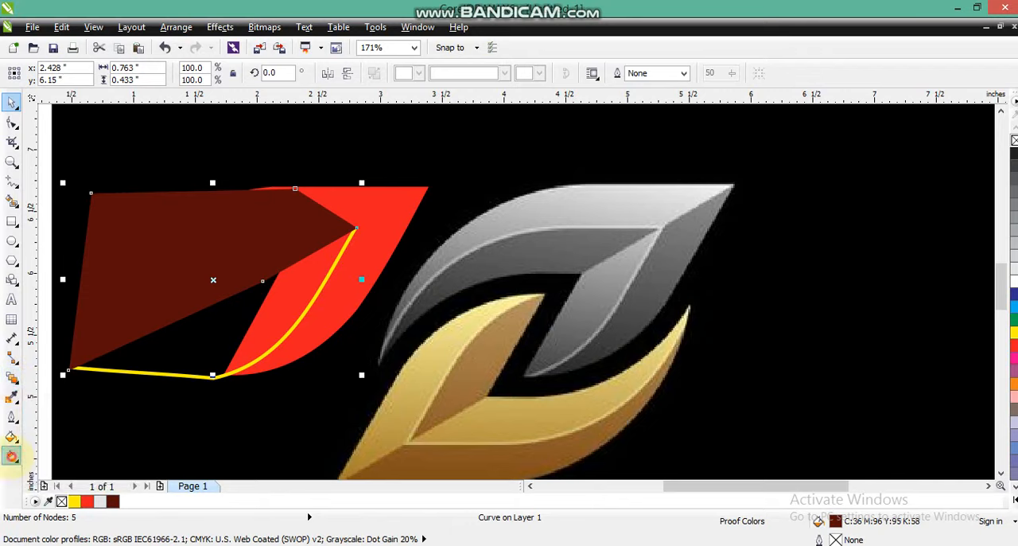
{"action": "left_click_drag", "start_coordinate": [159, 328], "coordinate": [255, 243]}
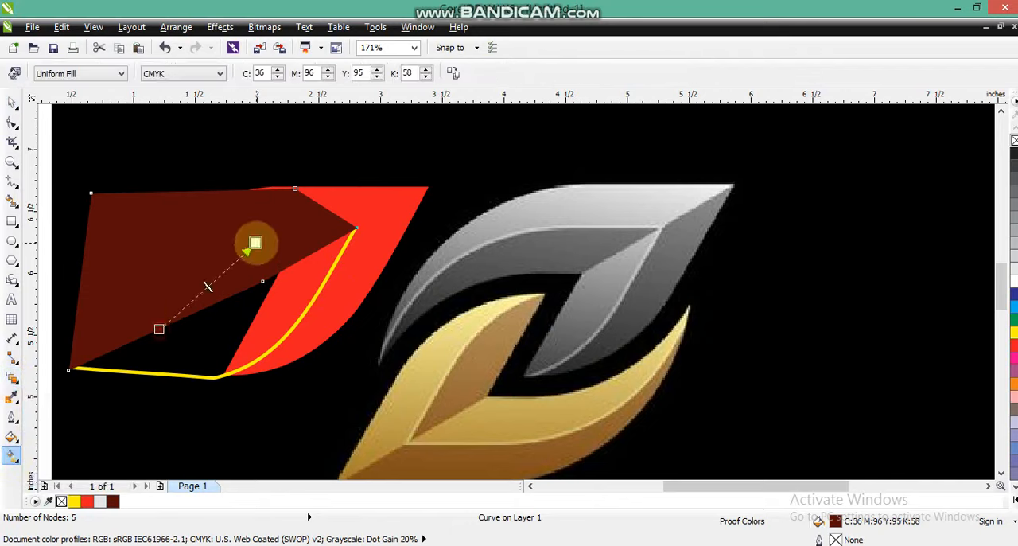
{"action": "left_click_drag", "start_coordinate": [87, 501], "coordinate": [261, 239]}
{"action": "left_click_drag", "start_coordinate": [159, 328], "coordinate": [187, 304]}
{"action": "left_click_drag", "start_coordinate": [261, 239], "coordinate": [338, 181]}
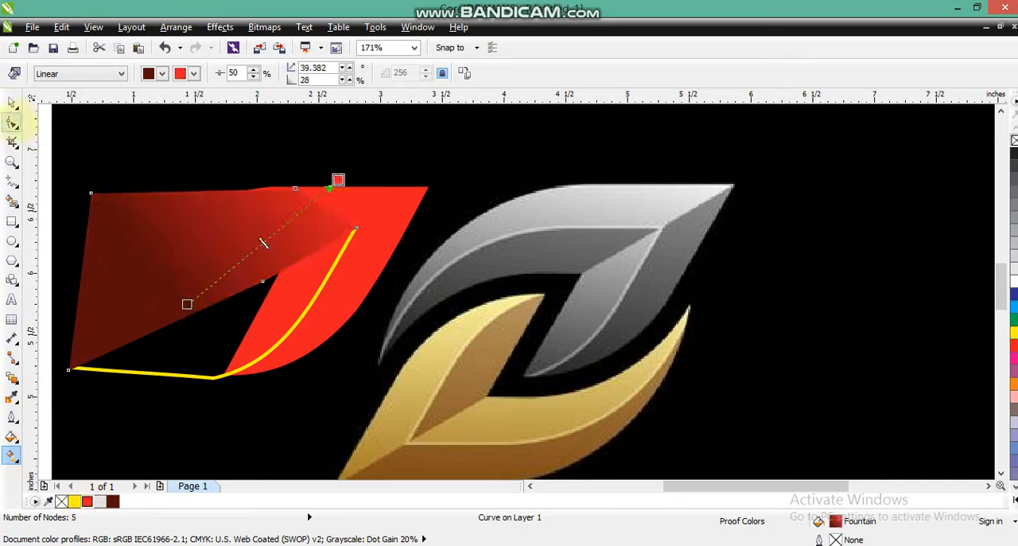
Step: PowerClip the gradient-filled five-point shape inside the yellow curve
{"action": "left_click", "coordinate": [12, 102]}
{"action": "left_click", "coordinate": [220, 27]}
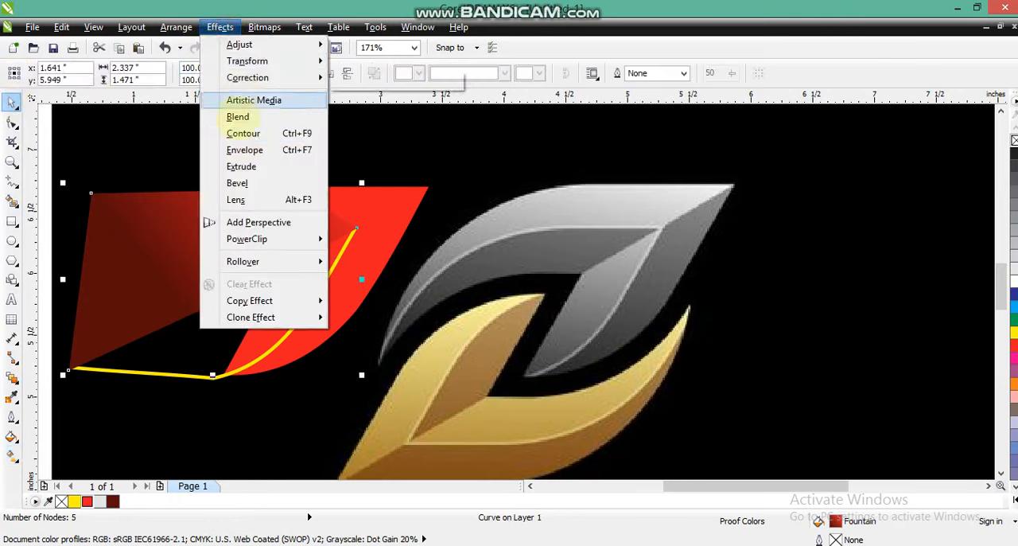
{"action": "mouse_move", "coordinate": [263, 239]}
{"action": "left_click", "coordinate": [398, 243]}
{"action": "left_click", "coordinate": [268, 342]}
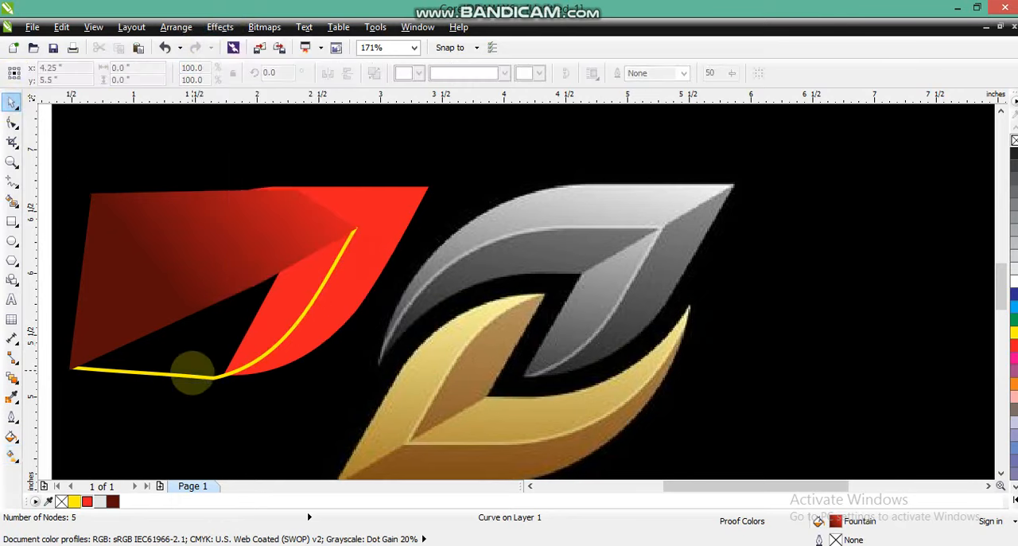
Step: Fill the yellow curve with a linear gradient rising from dark red to bright red at about 83°
{"action": "left_click", "coordinate": [191, 375]}
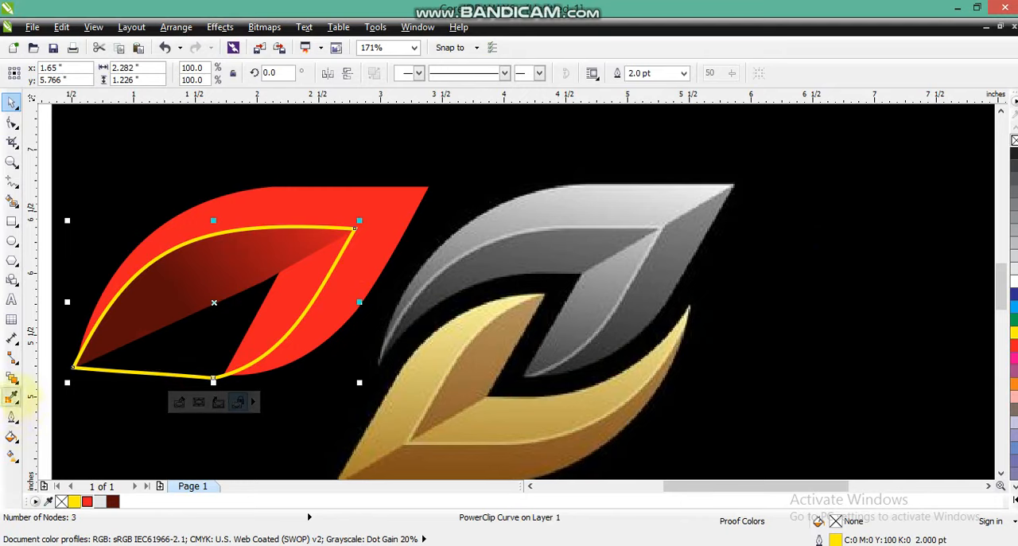
{"action": "left_click", "coordinate": [12, 456]}
{"action": "left_click", "coordinate": [113, 501]}
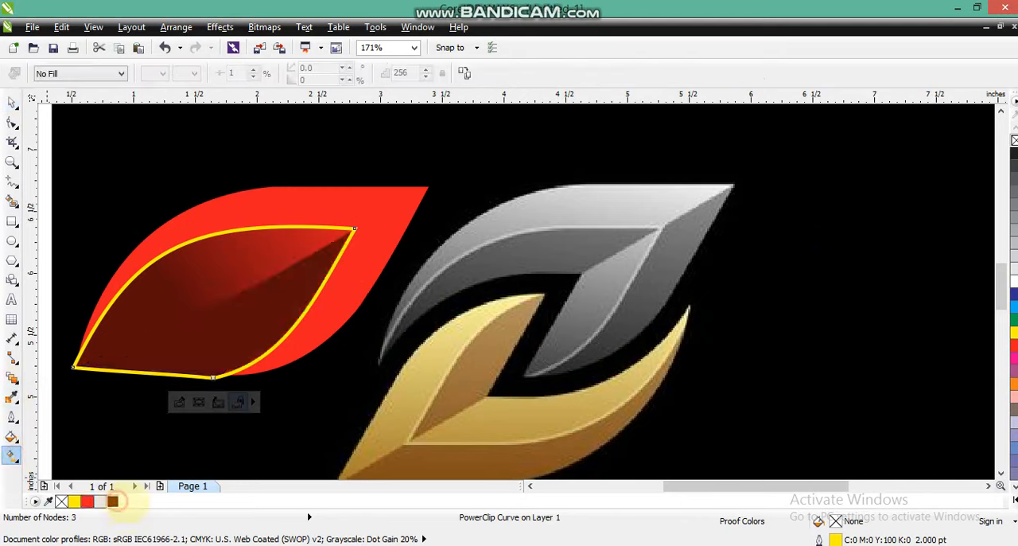
{"action": "left_click_drag", "start_coordinate": [236, 366], "coordinate": [314, 359]}
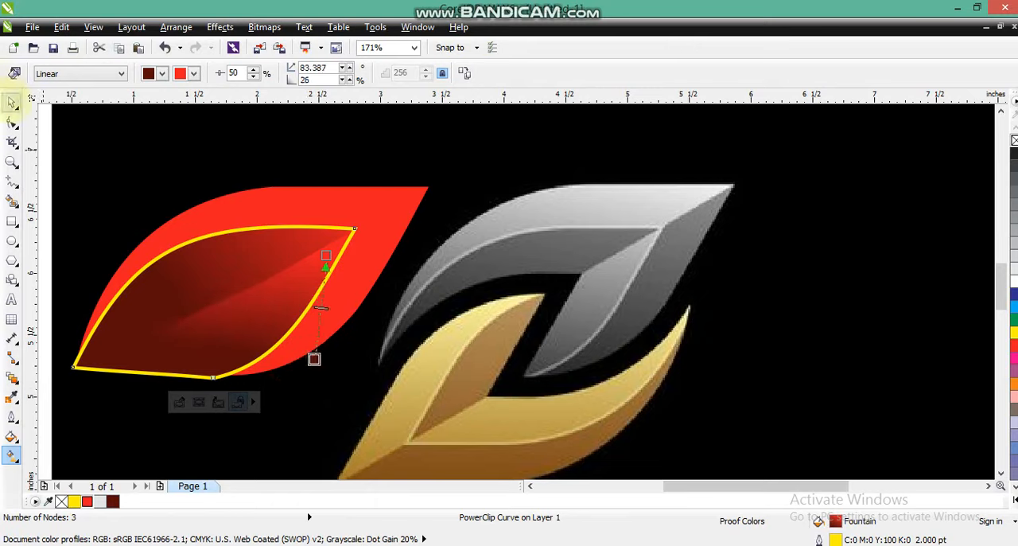
{"action": "left_click", "coordinate": [13, 102]}
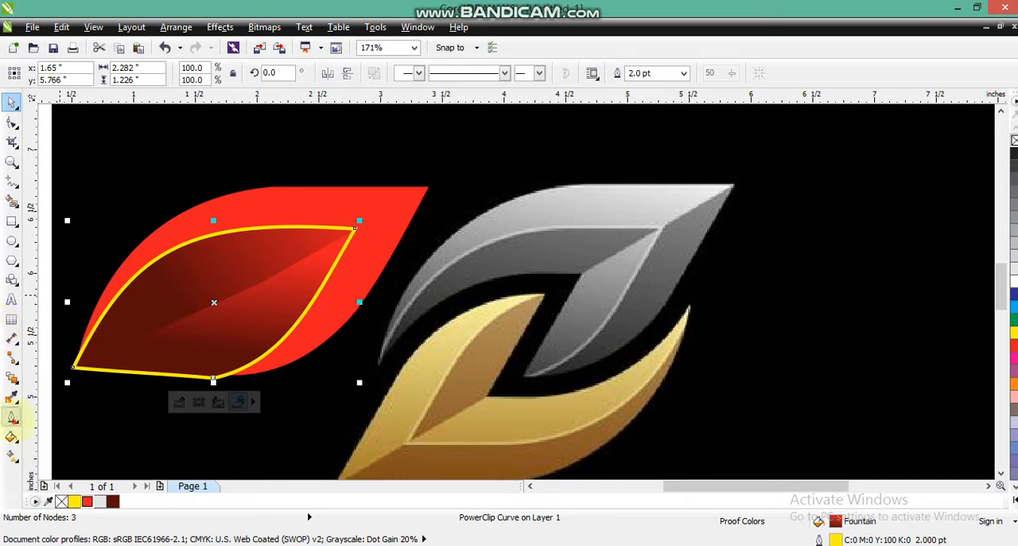
Step: Set the yellow curve's outline width to 1 pt and its outline colour to light red C0 M80 Y40 K0
{"action": "left_click", "coordinate": [13, 415]}
{"action": "left_click", "coordinate": [70, 325]}
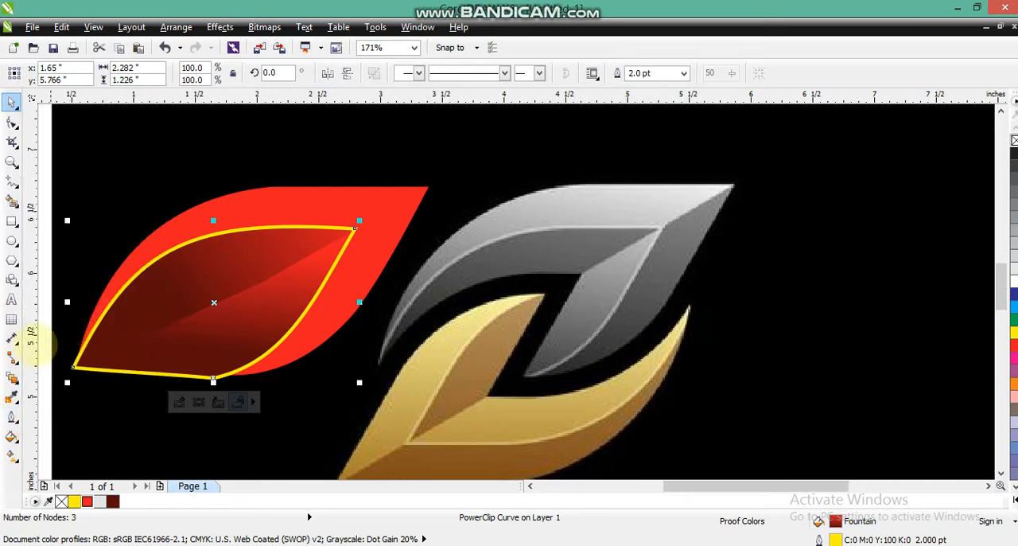
{"action": "left_click", "coordinate": [12, 416]}
{"action": "left_click", "coordinate": [68, 291]}
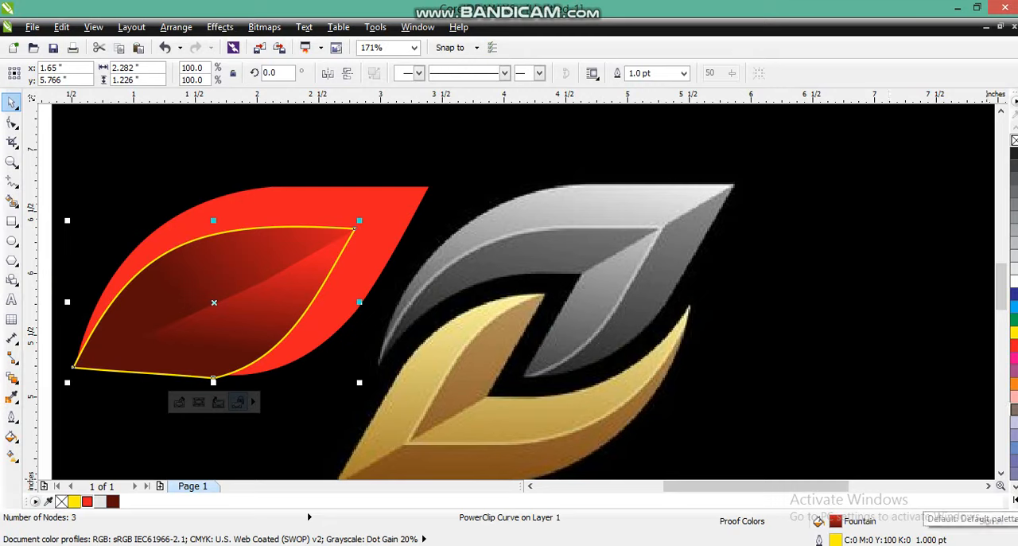
{"action": "left_click", "coordinate": [1015, 500]}
{"action": "right_click", "coordinate": [976, 330]}
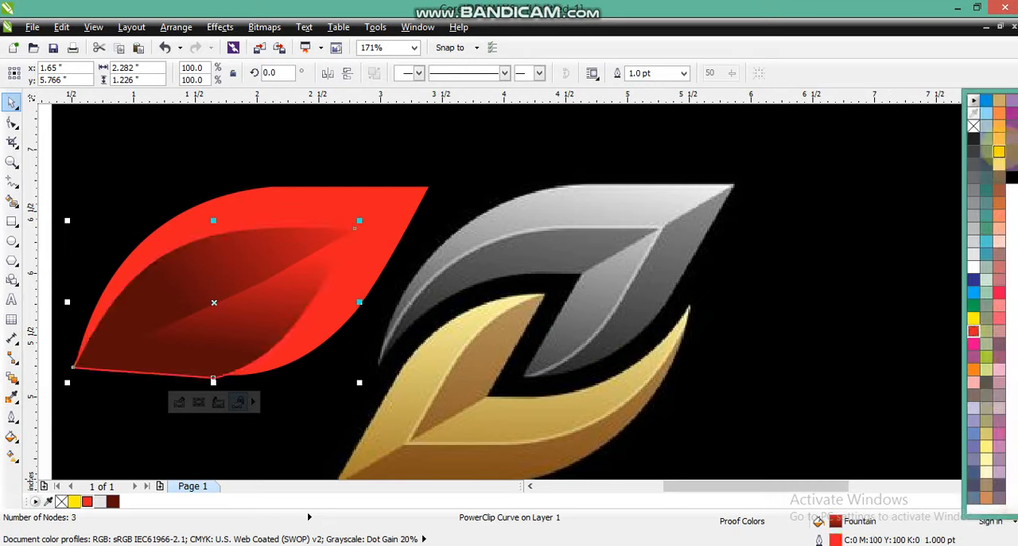
{"action": "right_click", "coordinate": [999, 314]}
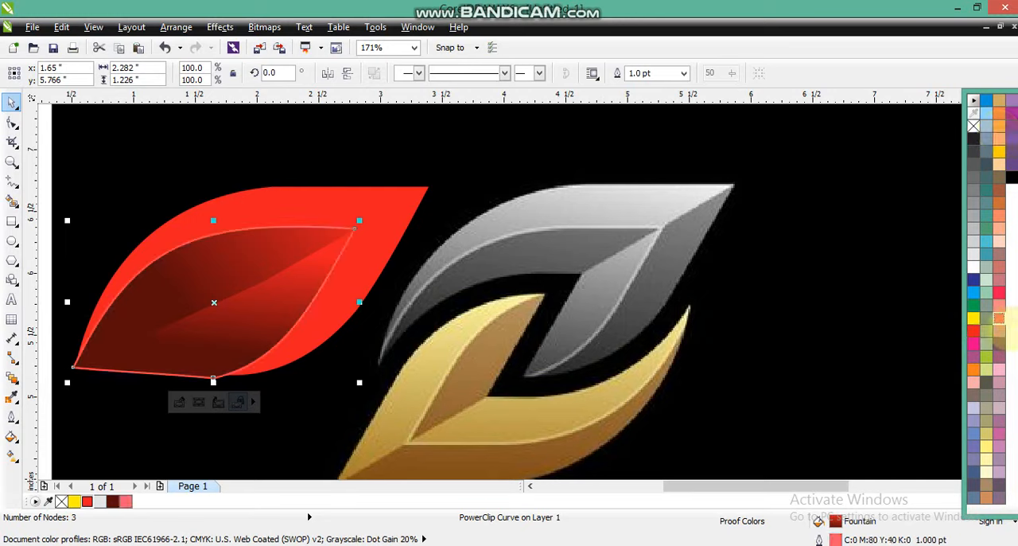
Step: PowerClip the light-red-outlined curve with its shaded contents inside the red leaf
{"action": "left_click", "coordinate": [221, 27]}
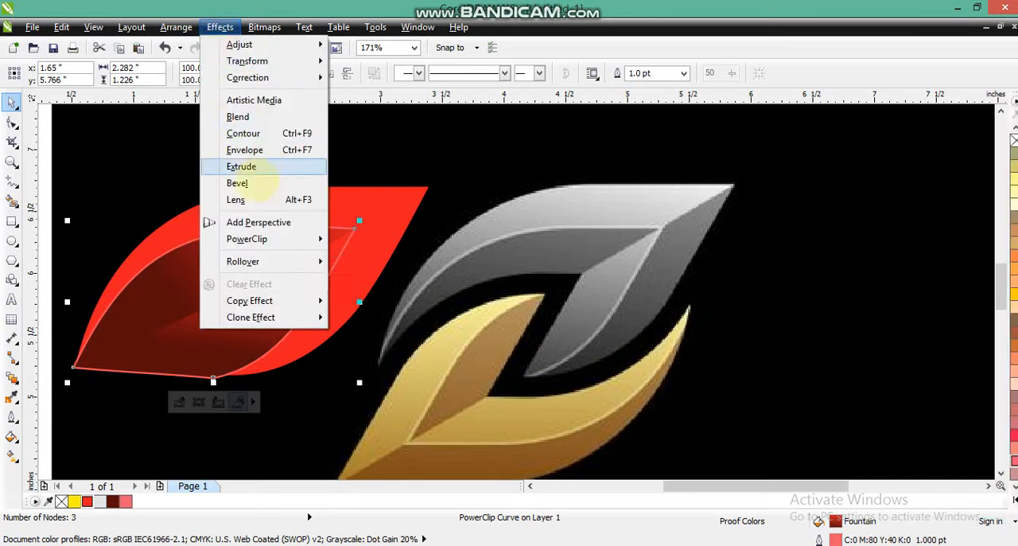
{"action": "mouse_move", "coordinate": [250, 234]}
{"action": "left_click", "coordinate": [336, 241]}
{"action": "left_click", "coordinate": [375, 205]}
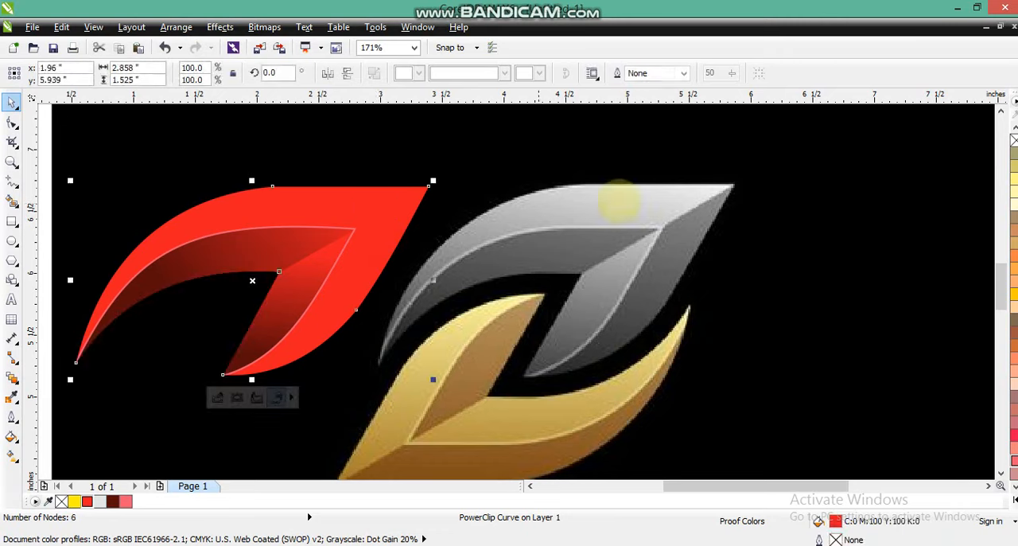
Step: Draw a closed six-point shape covering the leaf's lower-right wing, with one edge along the diagonal crease to the leaf's tip
{"action": "left_click", "coordinate": [673, 169]}
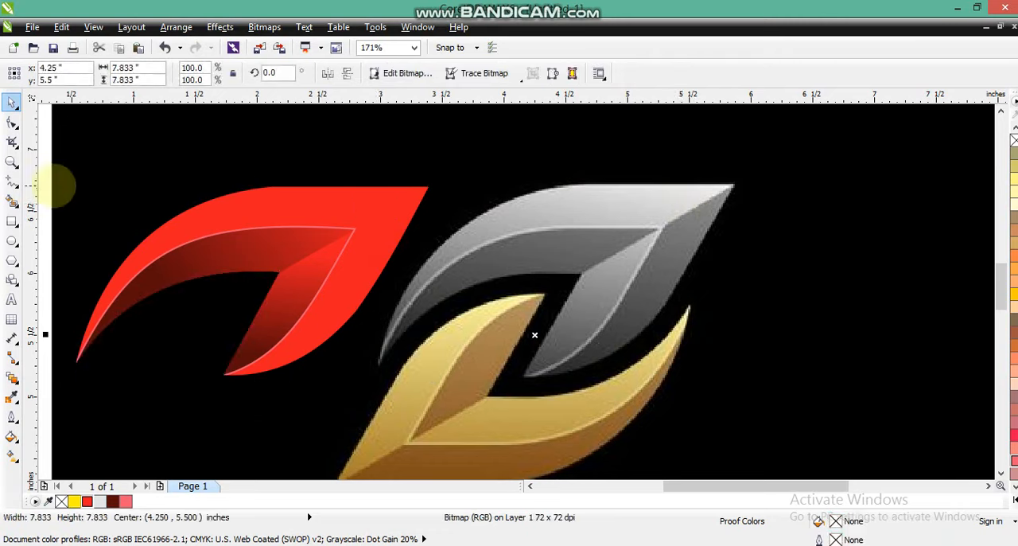
{"action": "left_click", "coordinate": [338, 229]}
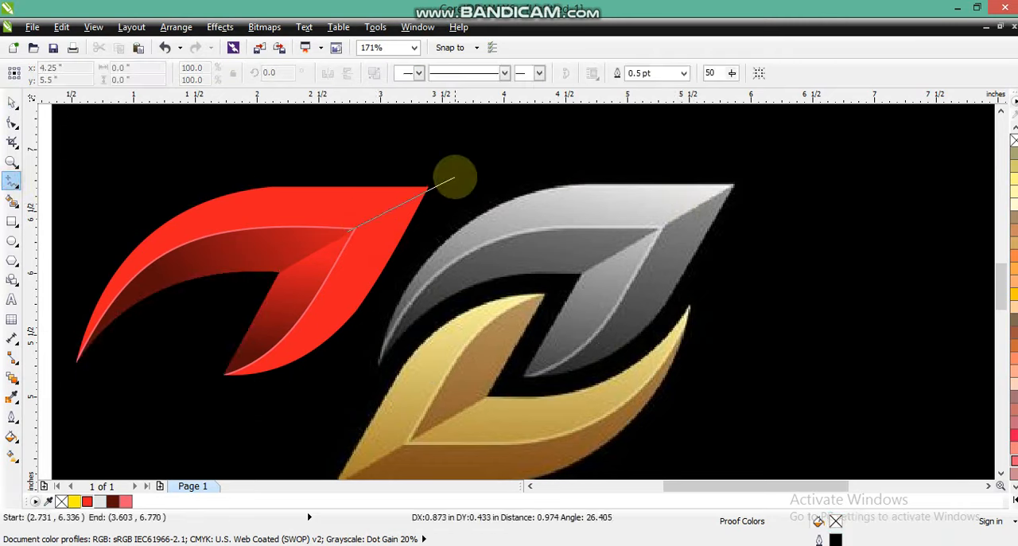
{"action": "left_click", "coordinate": [455, 171]}
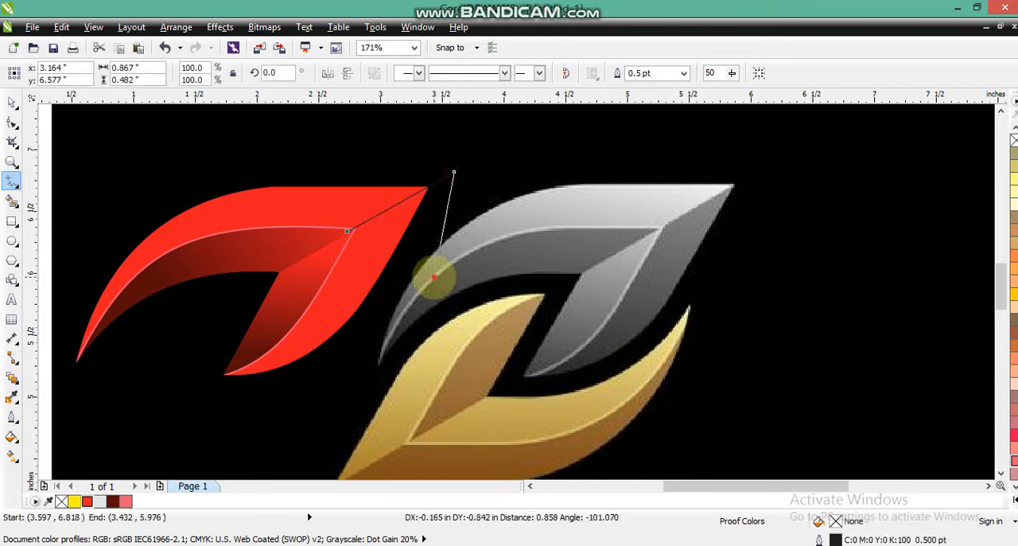
{"action": "left_click", "coordinate": [432, 277]}
{"action": "left_click", "coordinate": [286, 408]}
{"action": "left_click", "coordinate": [163, 392]}
{"action": "left_click", "coordinate": [246, 291]}
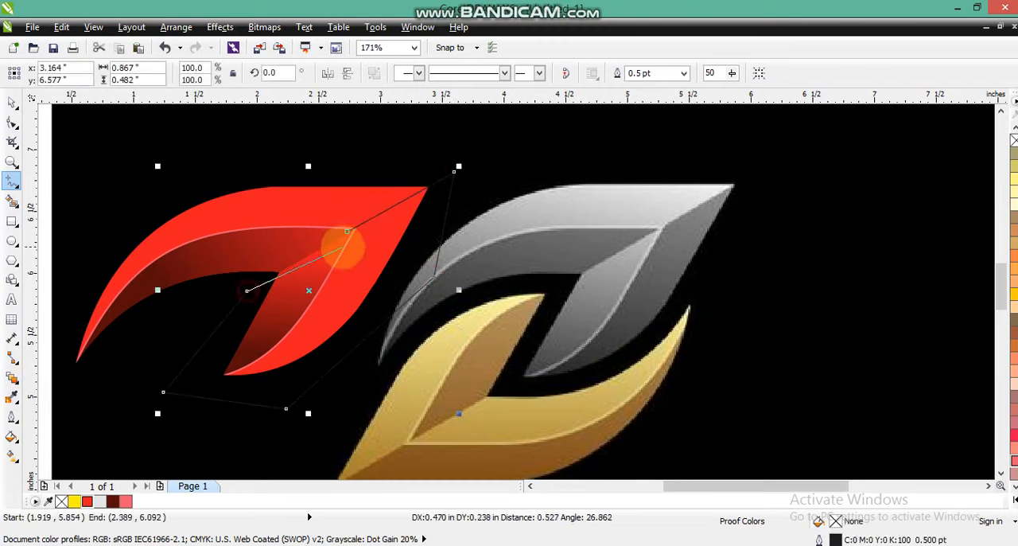
{"action": "left_click", "coordinate": [347, 230]}
Step: Fill the six-point shape with dark red C36 M96 Y95 K58 and remove its outline
{"action": "left_click", "coordinate": [12, 102]}
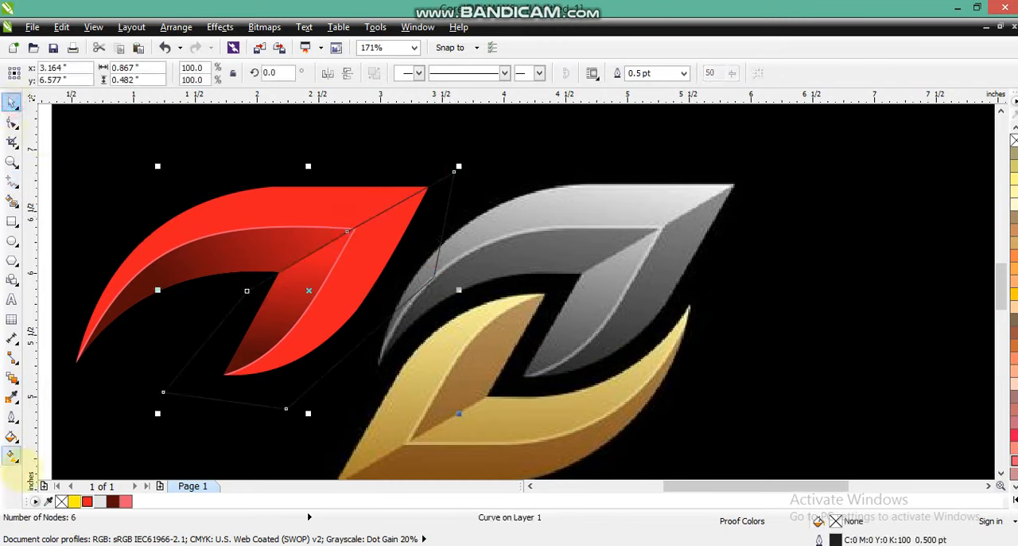
{"action": "left_click", "coordinate": [112, 501]}
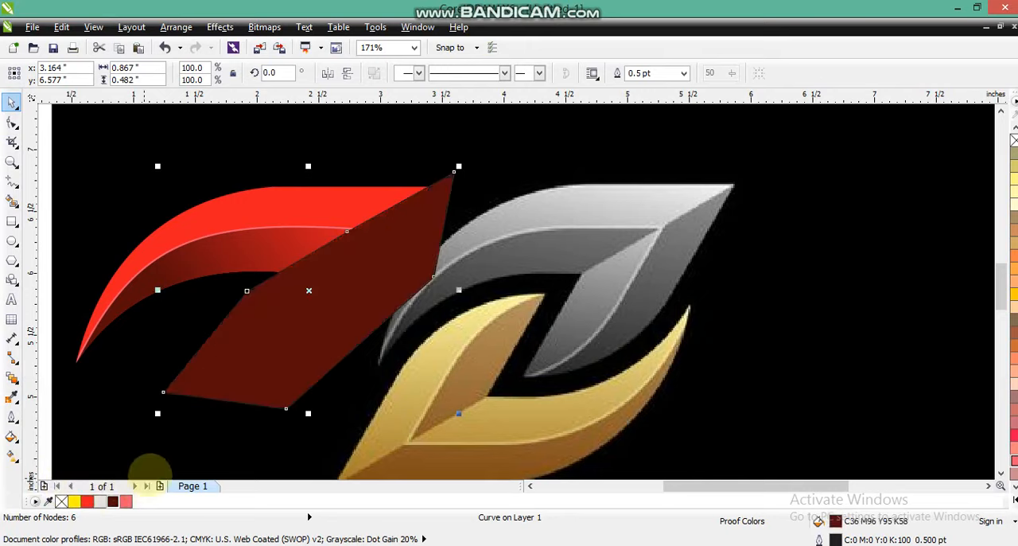
{"action": "right_click", "coordinate": [1014, 140]}
Step: PowerClip the dark red six-point shape inside the red leaf
{"action": "left_click", "coordinate": [220, 27]}
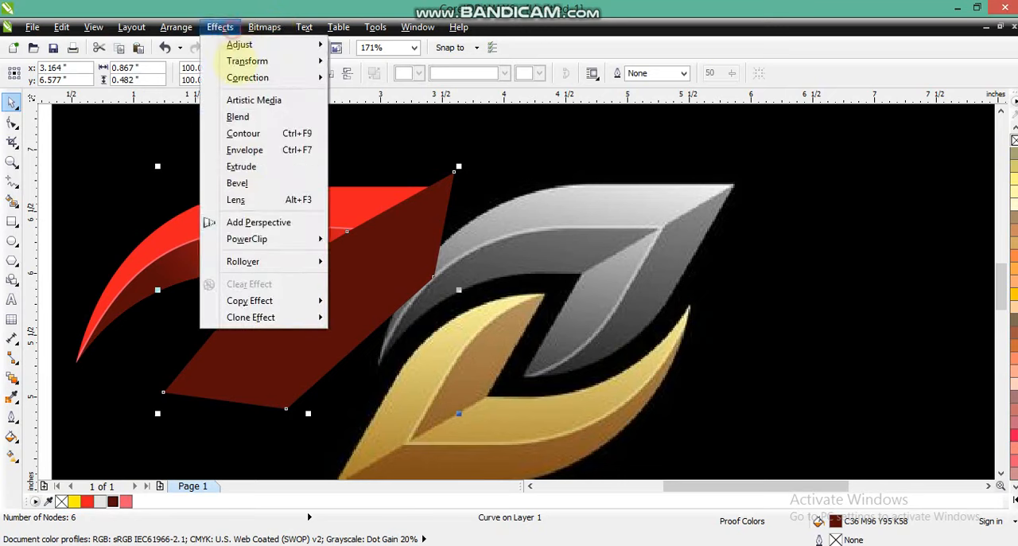
{"action": "mouse_move", "coordinate": [250, 238]}
{"action": "left_click", "coordinate": [362, 241]}
{"action": "left_click", "coordinate": [353, 210]}
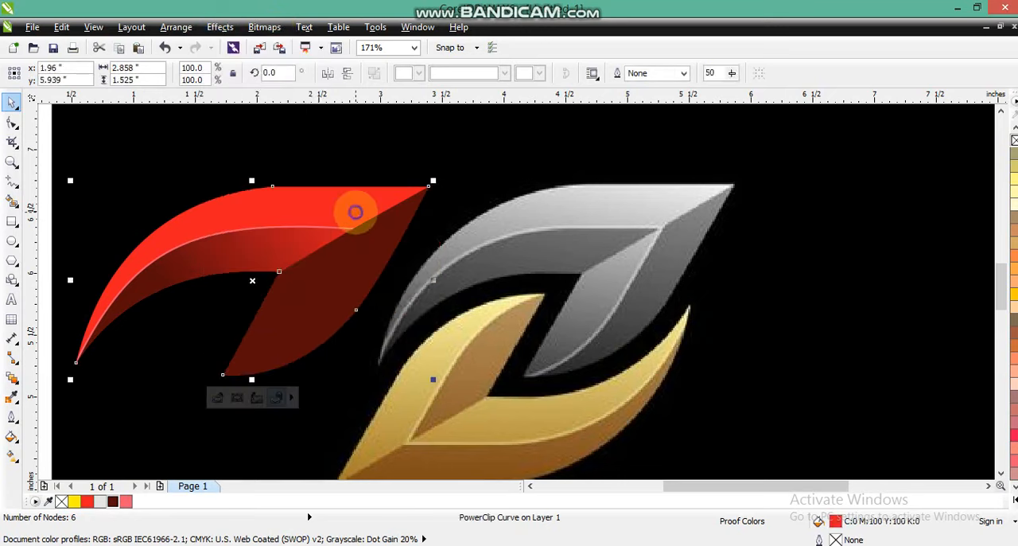
Step: Open the leaf's PowerClip contents for editing and send the dark red six-point shape to the back
{"action": "right_click", "coordinate": [356, 212]}
{"action": "left_click", "coordinate": [413, 65]}
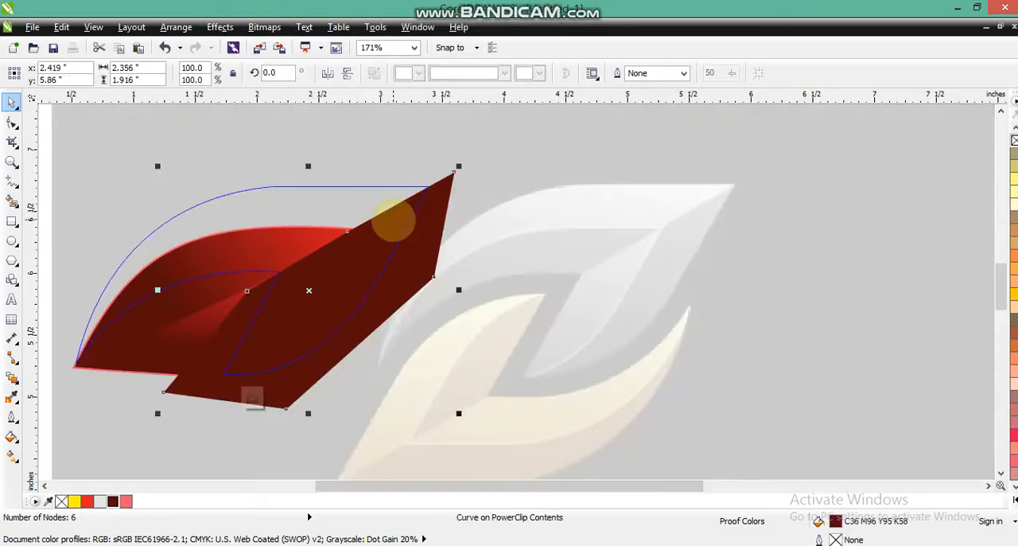
{"action": "key", "text": "shift+Page_Down"}
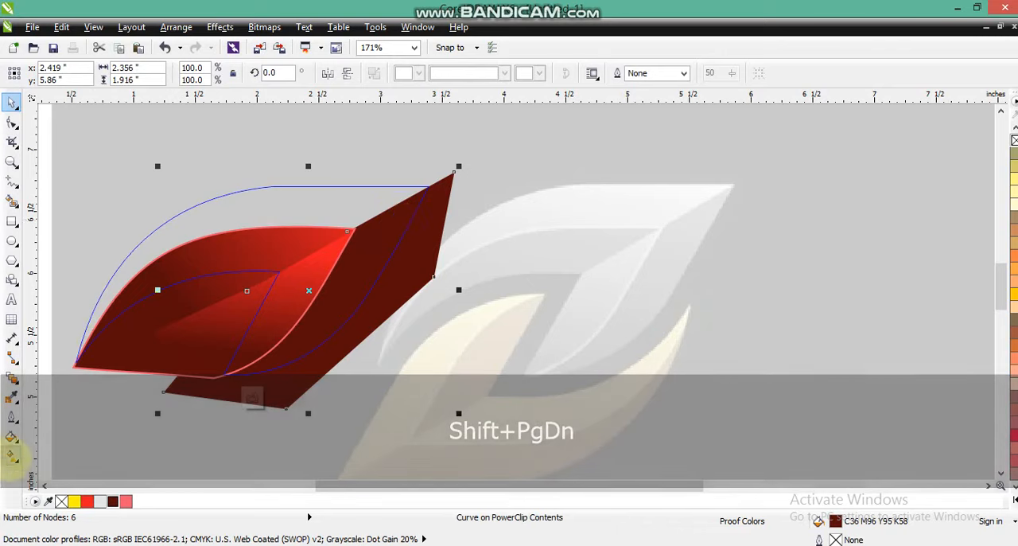
Step: Apply a dark-red-to-red linear gradient at about 63° to the six-point shape and finish editing the PowerClip
{"action": "left_click", "coordinate": [12, 456]}
{"action": "left_click_drag", "start_coordinate": [317, 339], "coordinate": [390, 218]}
{"action": "left_click_drag", "start_coordinate": [317, 340], "coordinate": [333, 334]}
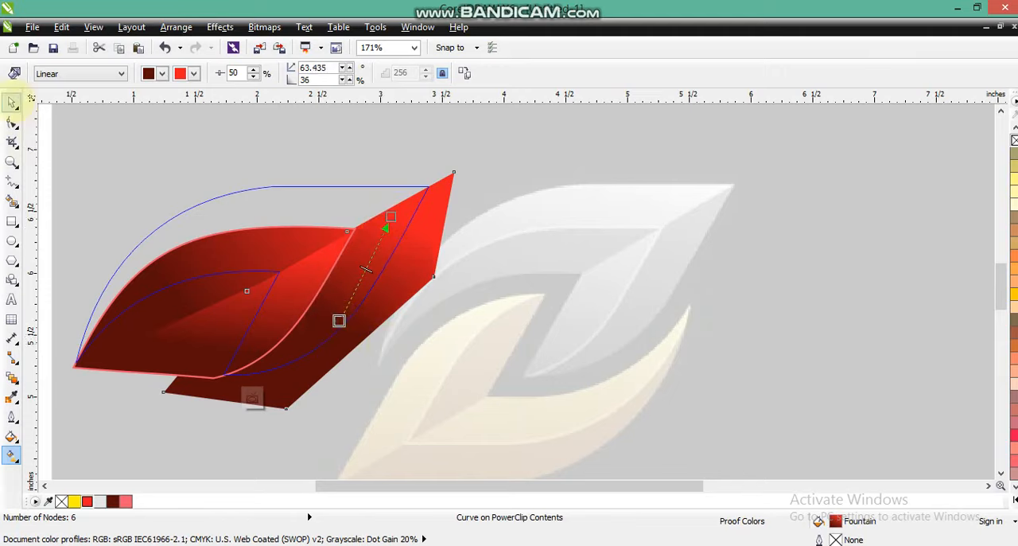
{"action": "left_click", "coordinate": [11, 103]}
{"action": "key", "text": "f"}
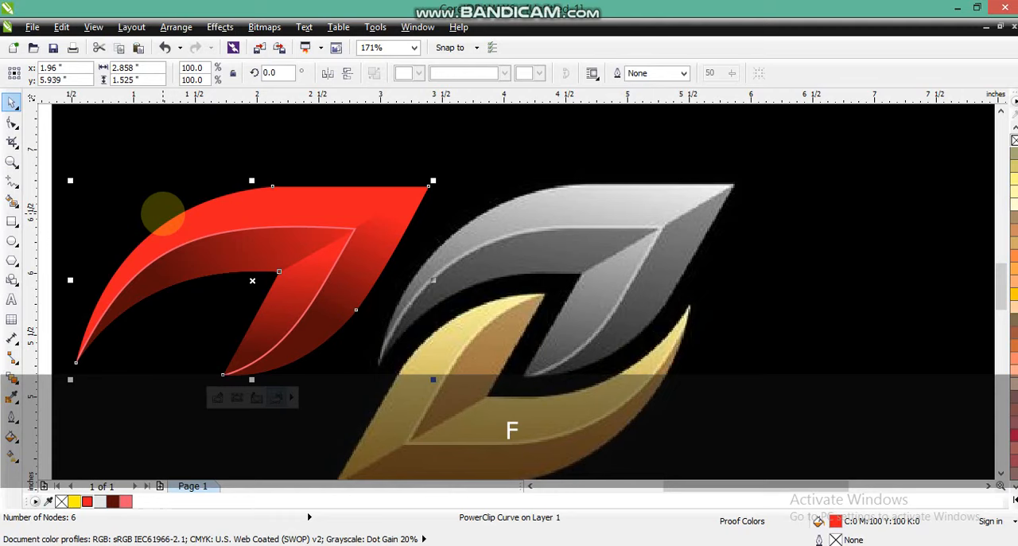
Step: Reopen the leaf's PowerClip contents, re-angle the six-point shape's gradient to about 78°, and finish editing
{"action": "key", "text": "d"}
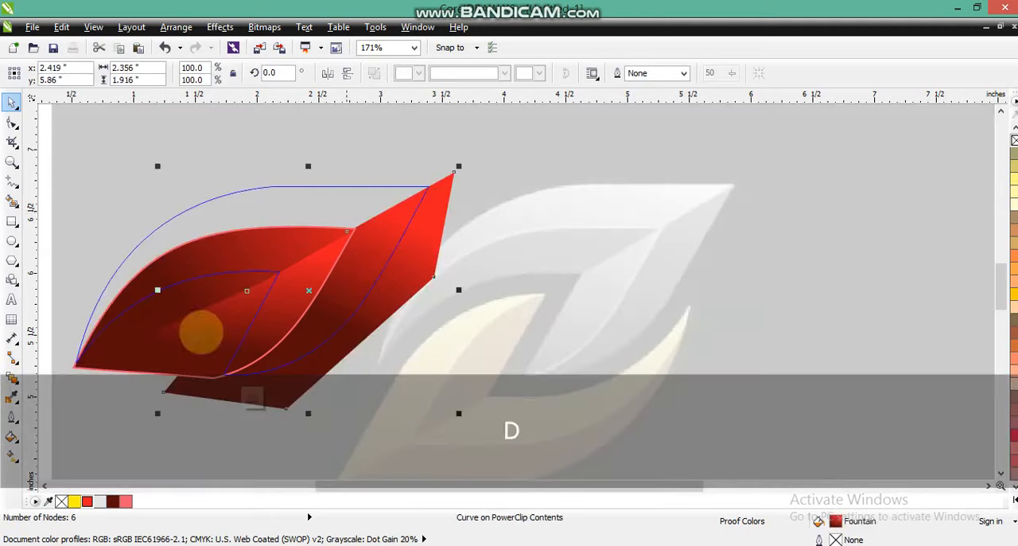
{"action": "left_click", "coordinate": [11, 455]}
{"action": "left_click_drag", "start_coordinate": [338, 318], "coordinate": [376, 299]}
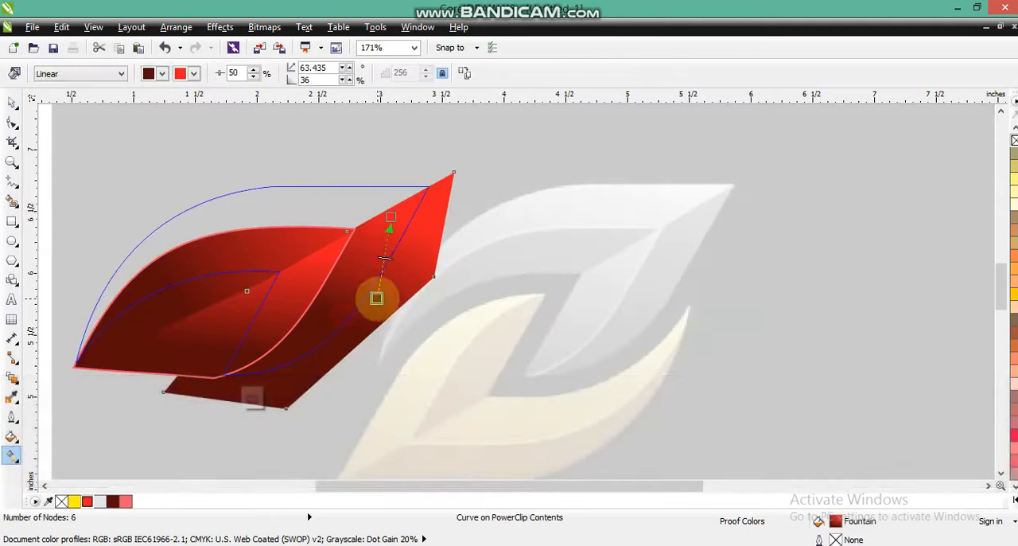
{"action": "left_click_drag", "start_coordinate": [390, 217], "coordinate": [400, 171]}
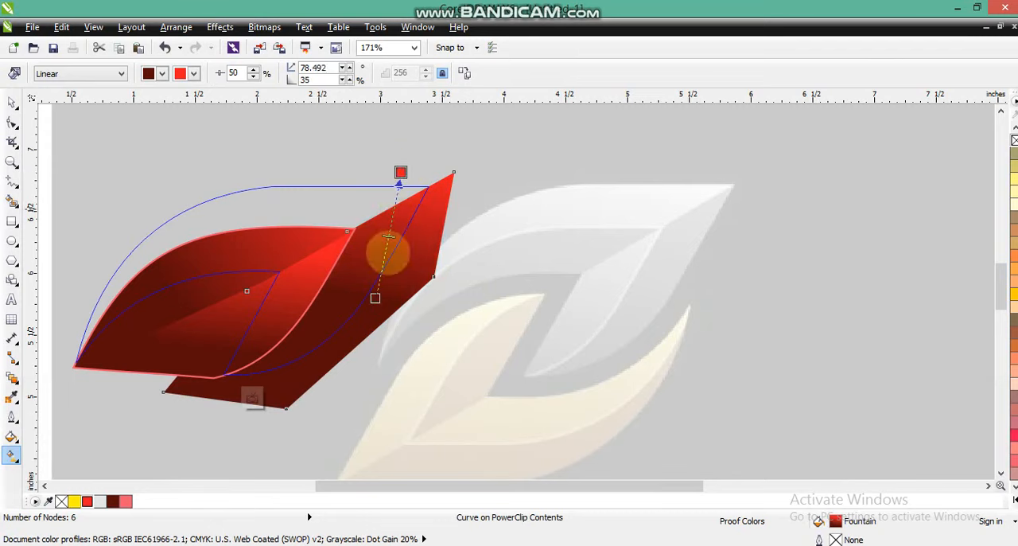
{"action": "key", "text": "f"}
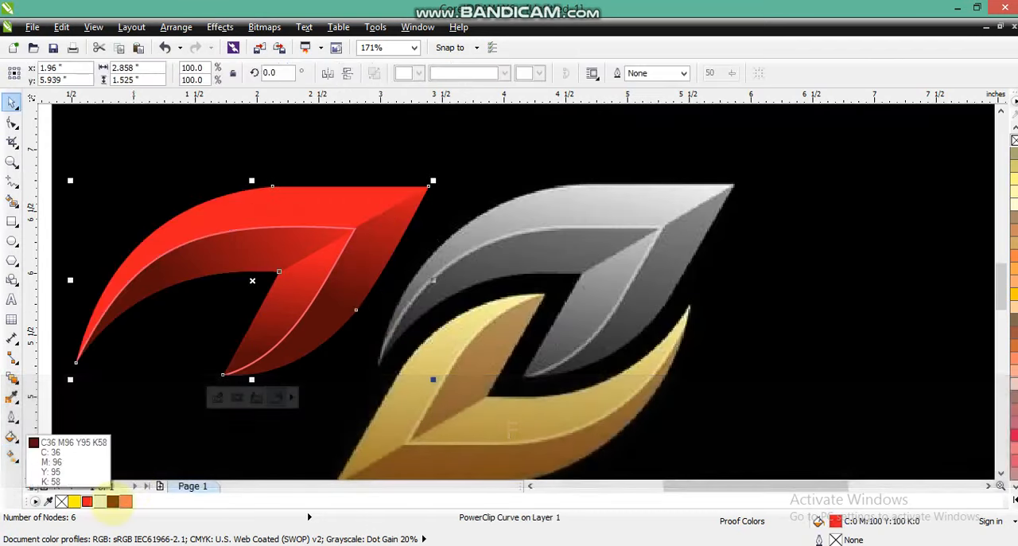
Step: Fill the leaf itself with a linear gradient from dark red C36 M96 Y95 K58 near its lower-left tip to red
{"action": "left_click", "coordinate": [112, 500]}
{"action": "left_click_drag", "start_coordinate": [130, 284], "coordinate": [182, 246]}
{"action": "key", "text": "ctrl+z"}
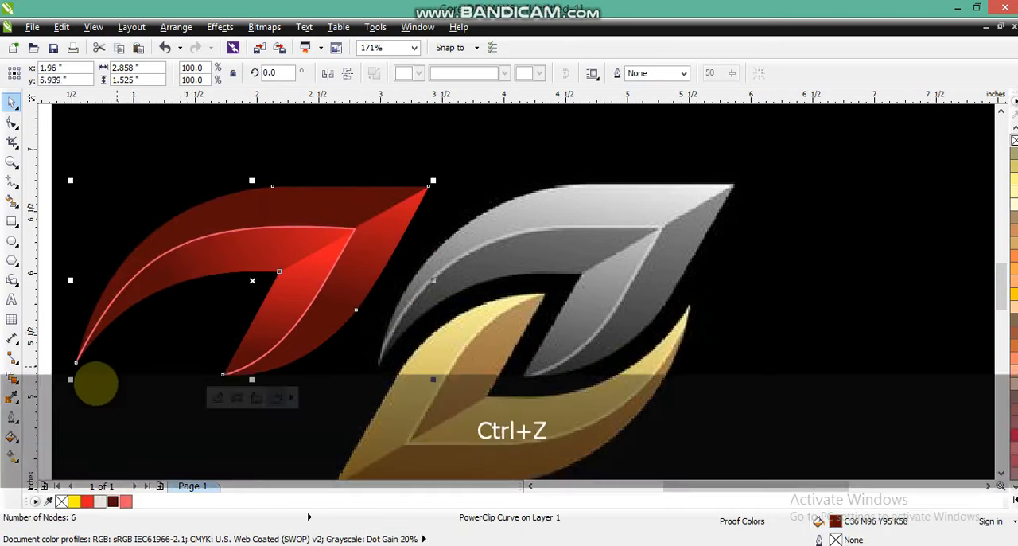
{"action": "left_click", "coordinate": [12, 454]}
{"action": "left_click_drag", "start_coordinate": [111, 306], "coordinate": [263, 217]}
{"action": "left_click", "coordinate": [87, 501]}
{"action": "key", "text": "space"}
Step: Within the leaf's PowerClip, convert the inner curve's light red outline to an object and move it about 0.16 inches right
{"action": "left_click", "coordinate": [350, 230]}
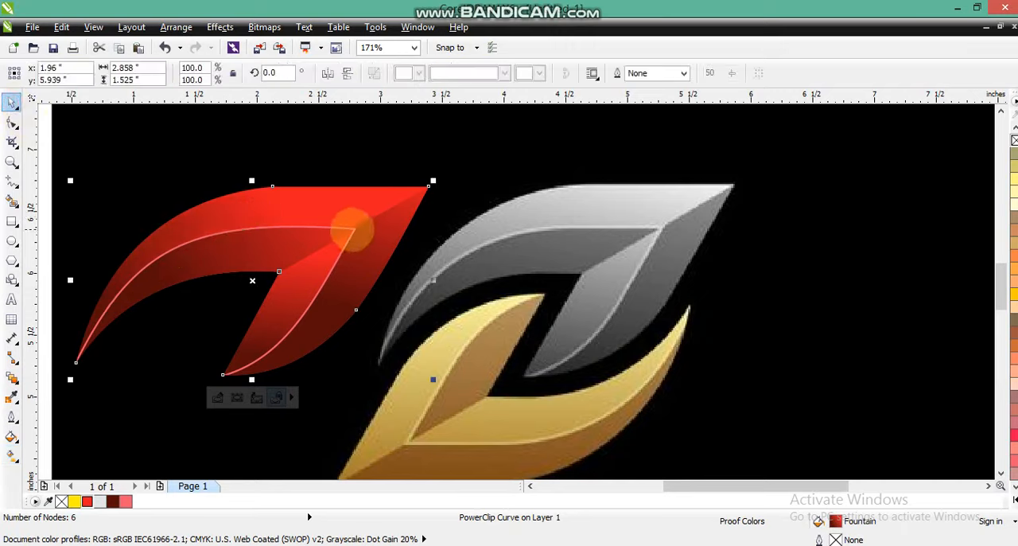
{"action": "double_click", "coordinate": [334, 235]}
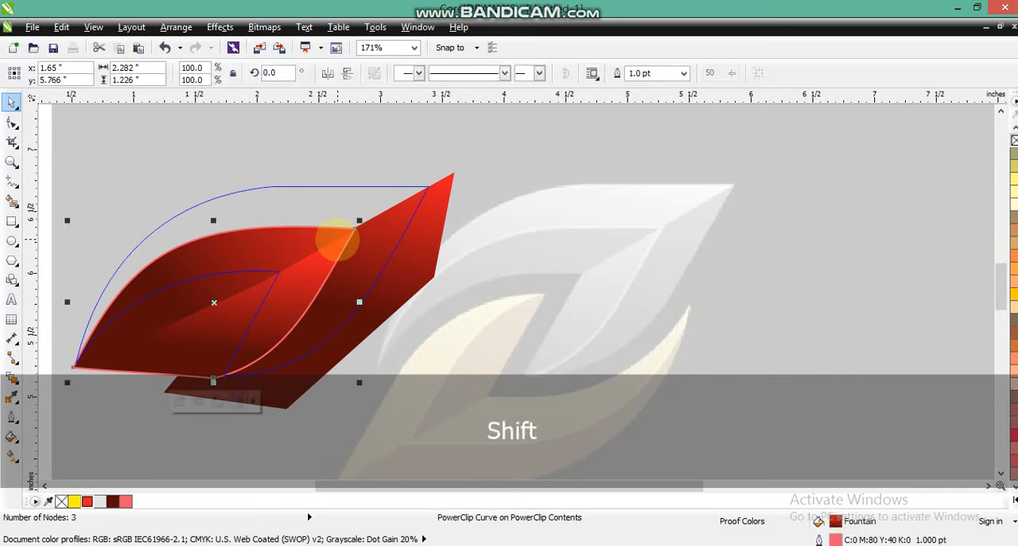
{"action": "key", "text": "ctrl+shift+q"}
{"action": "key", "text": "Escape"}
{"action": "left_click", "coordinate": [260, 361]}
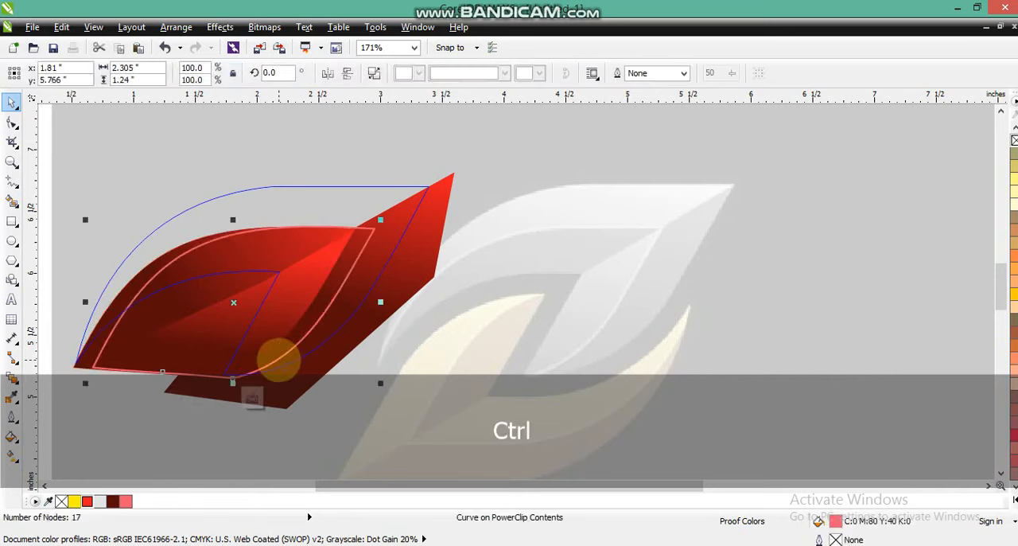
Step: Undo the highlight curve's move, fill it with a linear gradient from red to dark red at about 23°, and finish editing the PowerClip
{"action": "key", "text": "ctrl+z"}
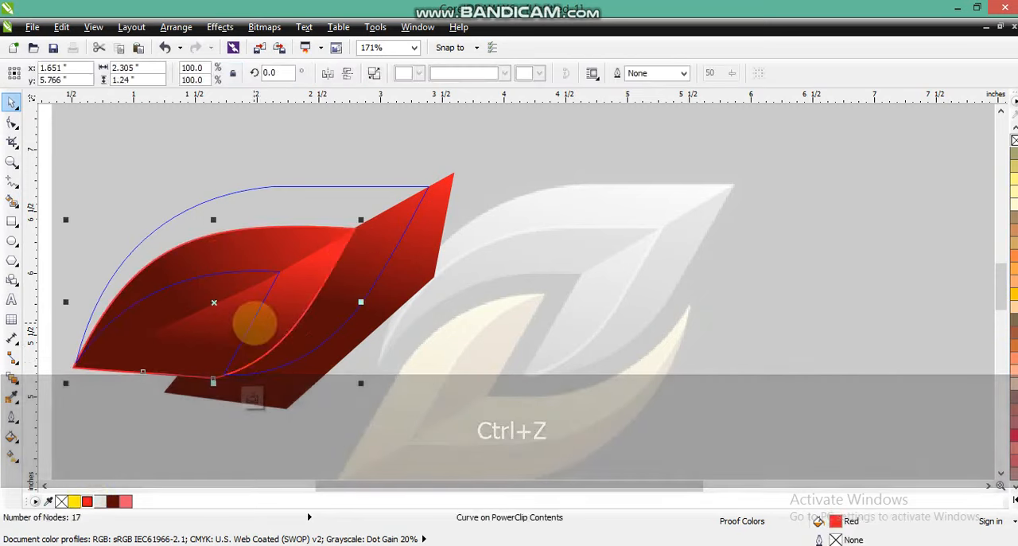
{"action": "key", "text": "g"}
{"action": "mouse_move", "coordinate": [210, 307]}
{"action": "left_mouse_down"}
{"action": "mouse_move", "coordinate": [294, 260]}
{"action": "mouse_move", "coordinate": [211, 302]}
{"action": "mouse_move", "coordinate": [331, 277]}
{"action": "left_mouse_up"}
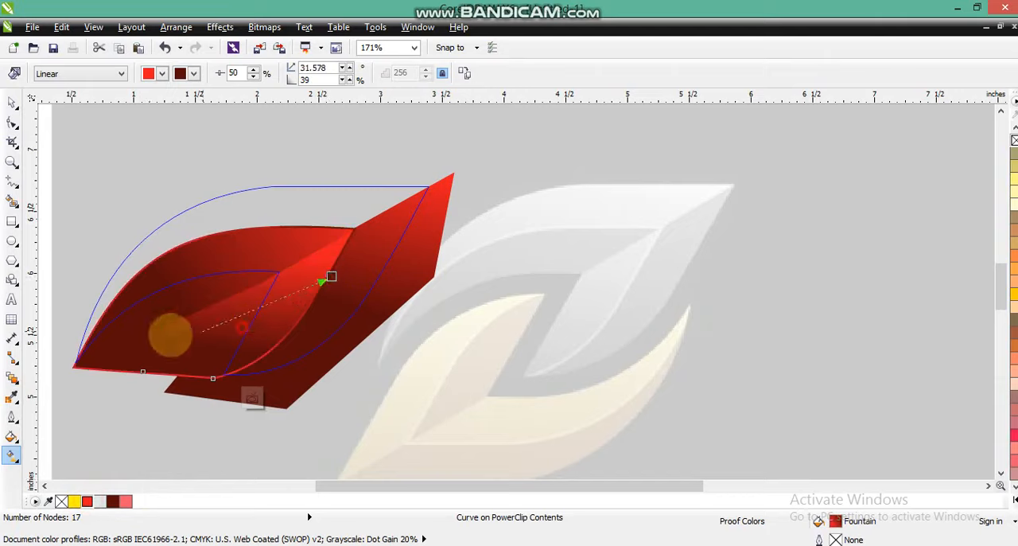
{"action": "left_click_drag", "start_coordinate": [167, 335], "coordinate": [418, 256]}
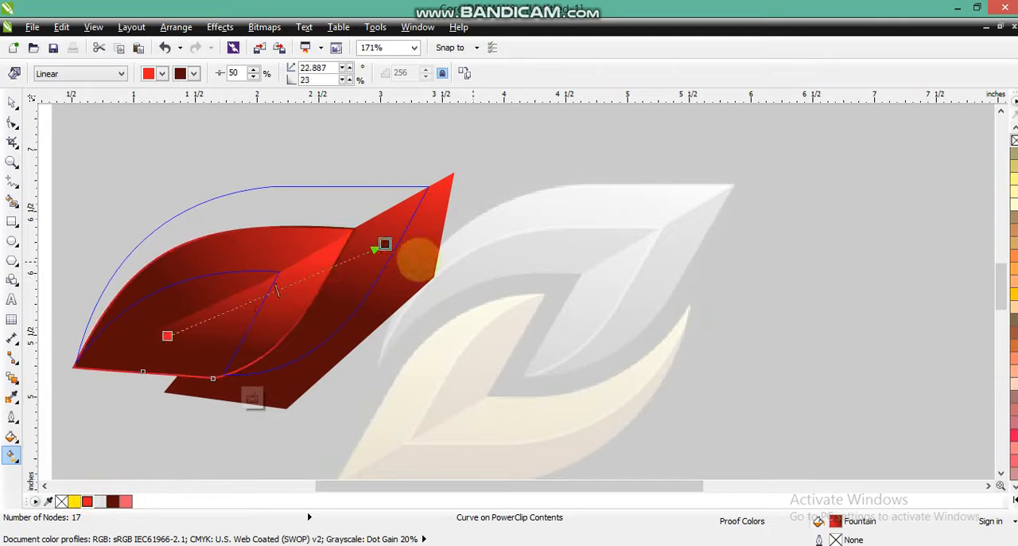
{"action": "left_click", "coordinate": [12, 102]}
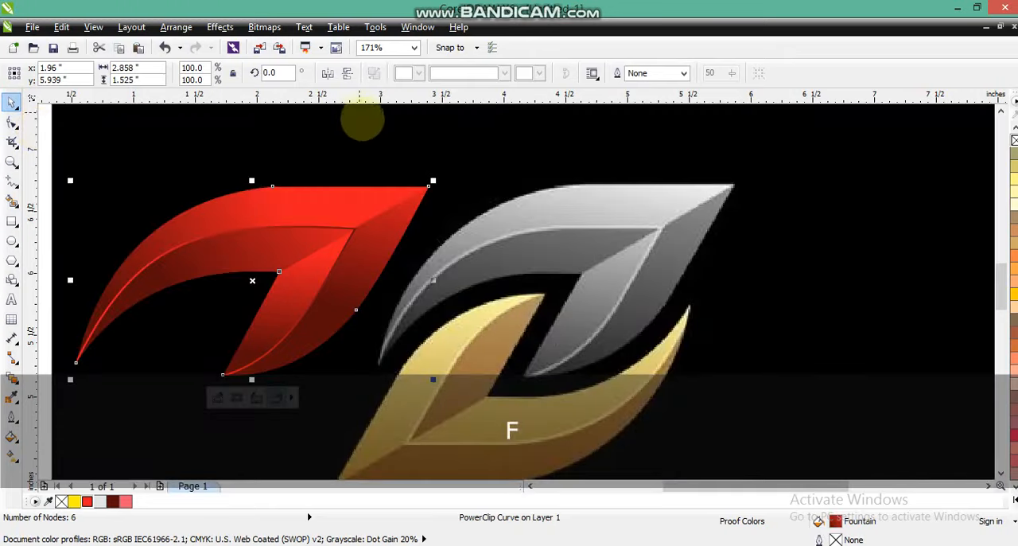
Step: Duplicate the red leaf, mirror the copy horizontally and vertically, and place it below the original as the interlocking lower leaf
{"action": "key", "text": "F3"}
{"action": "key", "text": "Escape"}
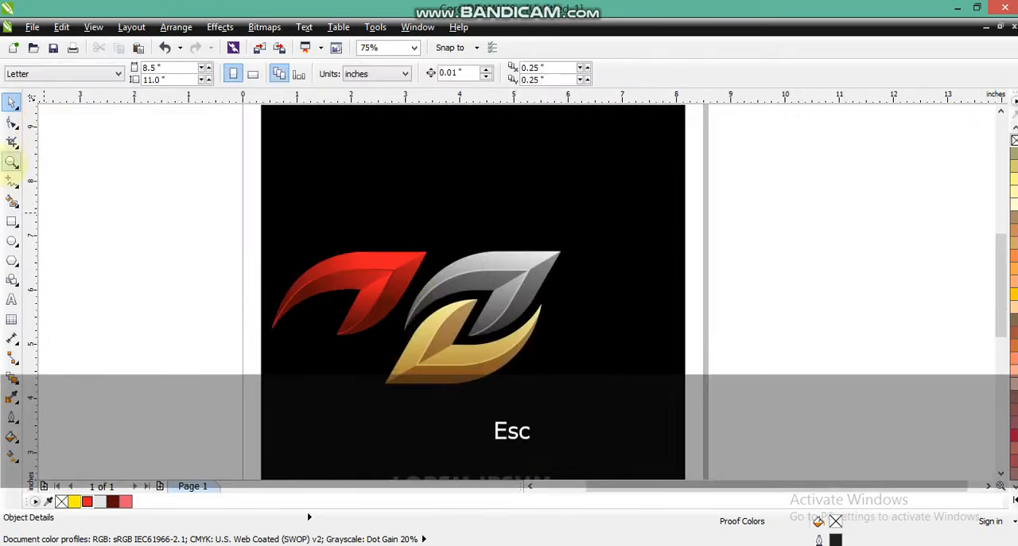
{"action": "left_click", "coordinate": [11, 162]}
{"action": "left_click_drag", "start_coordinate": [234, 229], "coordinate": [611, 409]}
{"action": "left_click", "coordinate": [11, 103]}
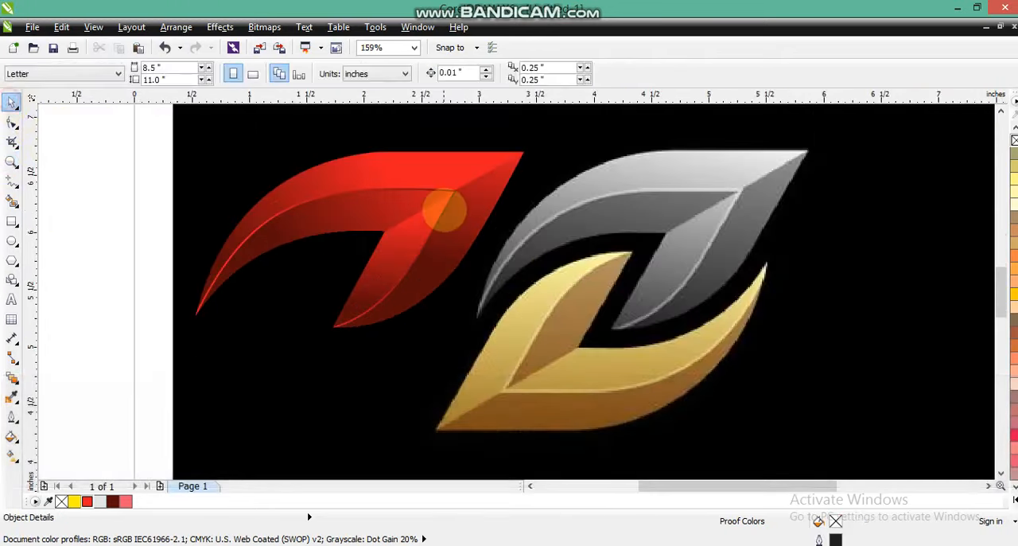
{"action": "left_click", "coordinate": [442, 209]}
{"action": "key", "text": "KP_Add"}
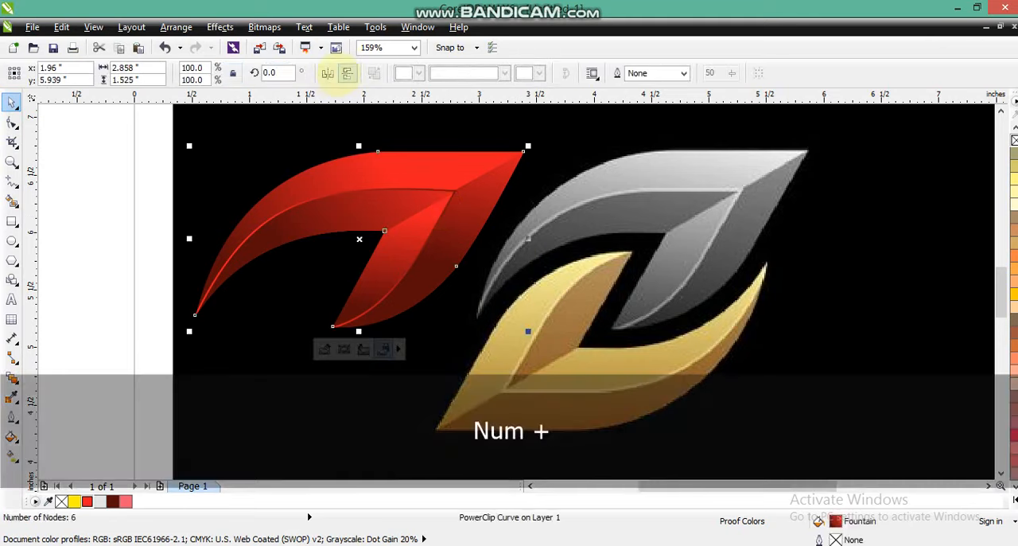
{"action": "left_click", "coordinate": [327, 74]}
{"action": "left_click", "coordinate": [348, 73]}
{"action": "left_click_drag", "start_coordinate": [302, 225], "coordinate": [255, 348]}
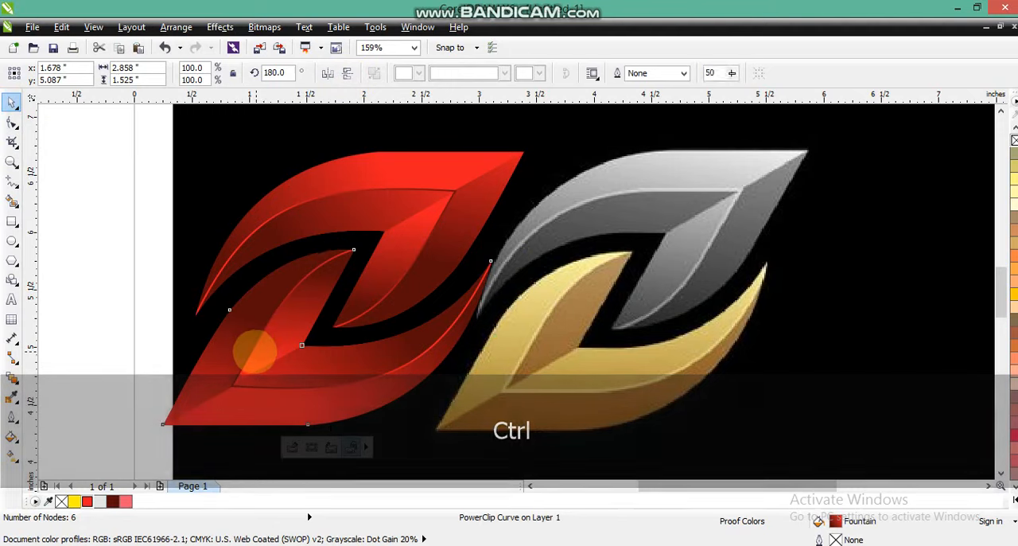
Step: Draw a rectangle about 6.1 × 5.3 inches overlapping the red leaves and fill it with black C100 M100 Y100 K100
{"action": "key", "text": "F3"}
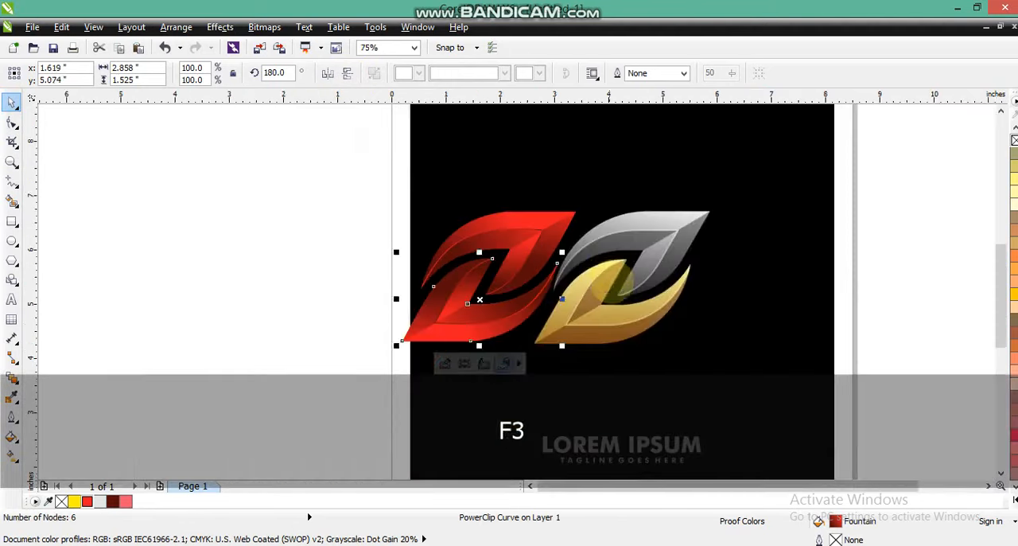
{"action": "key", "text": "Escape"}
{"action": "left_click", "coordinate": [11, 221]}
{"action": "left_click_drag", "start_coordinate": [191, 155], "coordinate": [521, 442]}
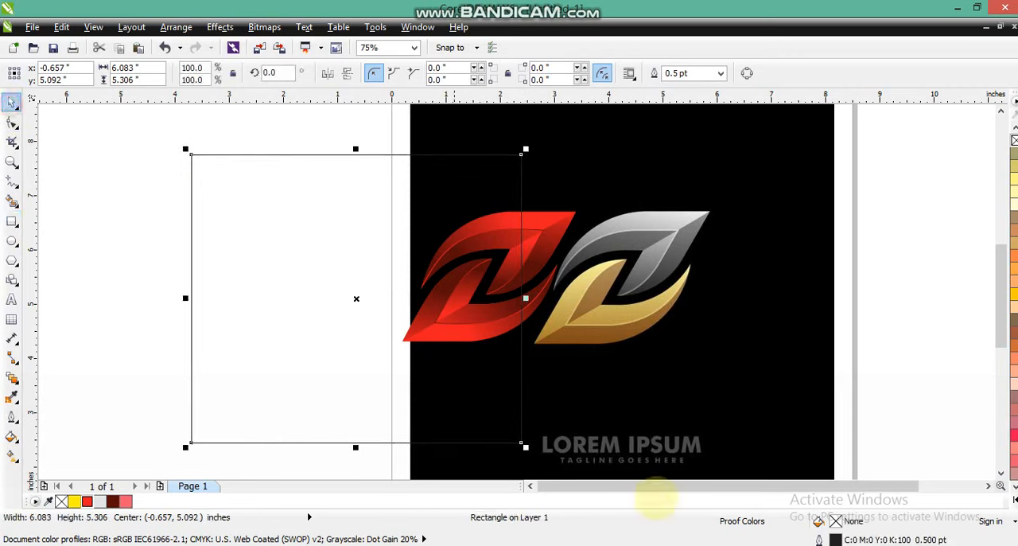
{"action": "left_click", "coordinate": [1013, 500]}
{"action": "left_click", "coordinate": [1011, 177]}
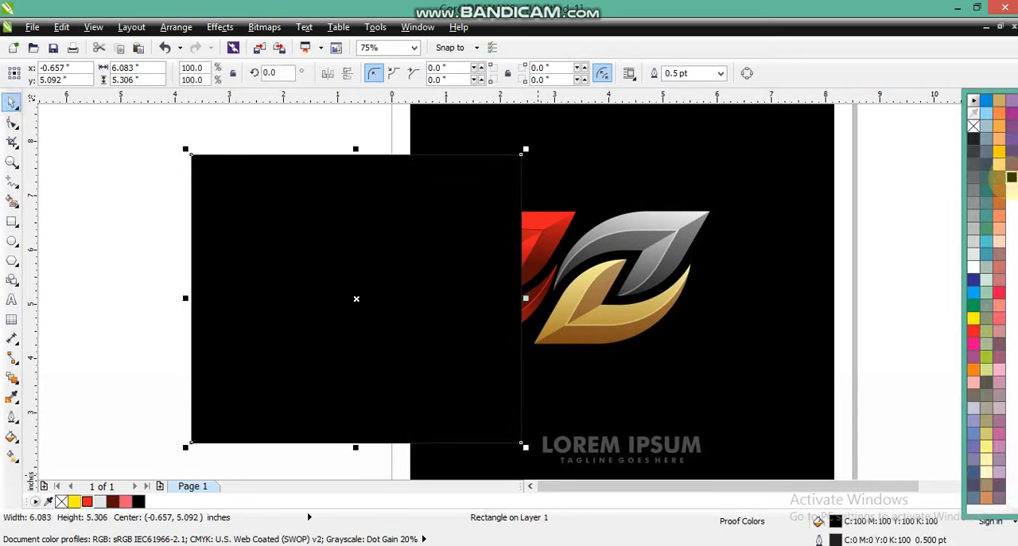
Step: Place the black rectangle behind the red leaves and remove its outline
{"action": "key", "text": "ctrl+Page_Down"}
{"action": "left_click", "coordinate": [749, 192]}
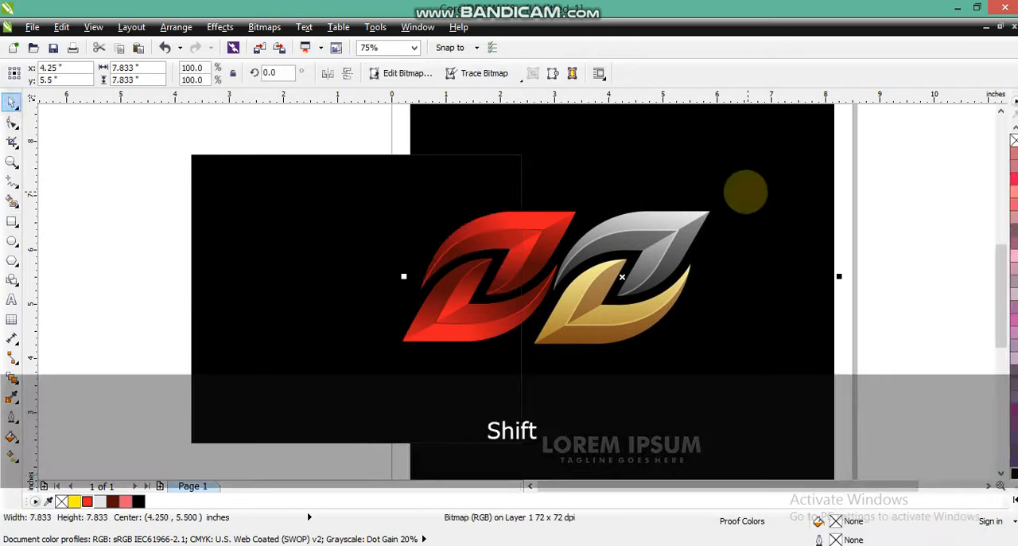
{"action": "key", "text": "shift+F4"}
{"action": "key", "text": "Escape"}
{"action": "left_click", "coordinate": [270, 221]}
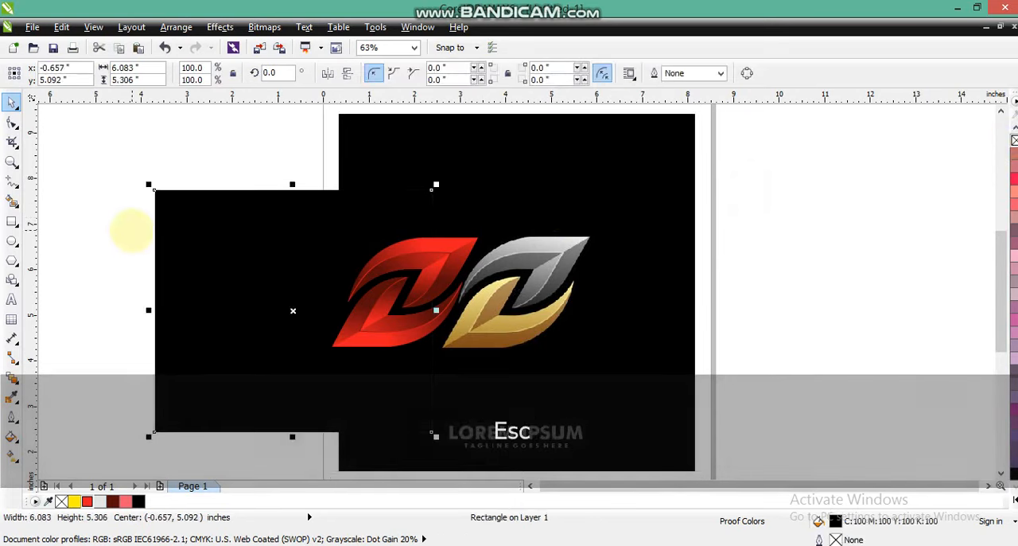
Step: Move both red leaves together about 2.4 inches left onto the black rectangle
{"action": "left_click_drag", "start_coordinate": [109, 209], "coordinate": [409, 364]}
{"action": "left_click", "coordinate": [342, 344], "text": "ctrl"}
{"action": "left_click_drag", "start_coordinate": [342, 343], "coordinate": [291, 349]}
{"action": "left_click", "coordinate": [105, 302]}
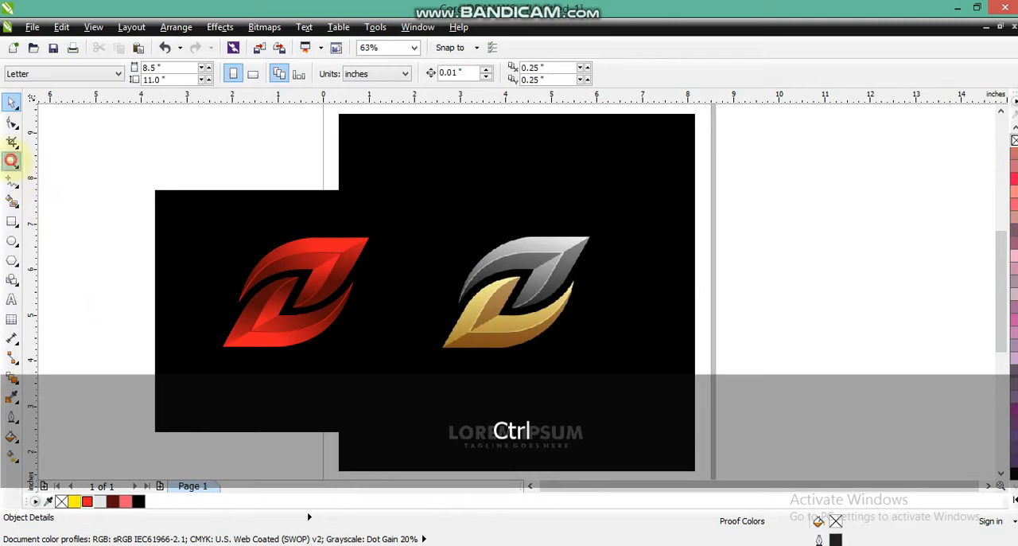
Step: Open the lower leaf's PowerClip contents and change the dark red end of the three-node curve's and six-point shape's gradients to black
{"action": "left_click", "coordinate": [12, 160]}
{"action": "left_click_drag", "start_coordinate": [156, 194], "coordinate": [607, 370]}
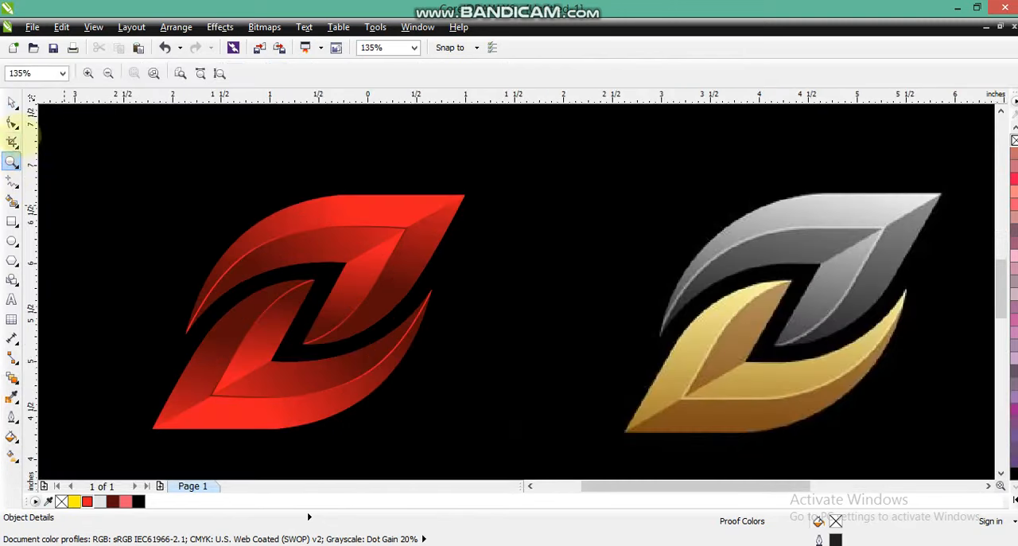
{"action": "left_click", "coordinate": [11, 103]}
{"action": "double_click", "coordinate": [245, 387]}
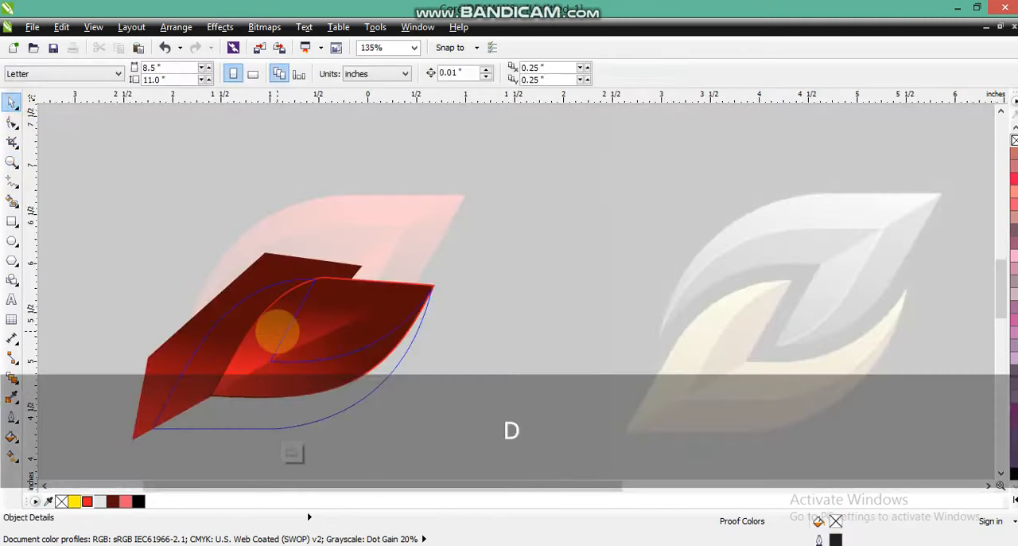
{"action": "key", "text": "g"}
{"action": "left_click_drag", "start_coordinate": [1011, 475], "coordinate": [238, 290]}
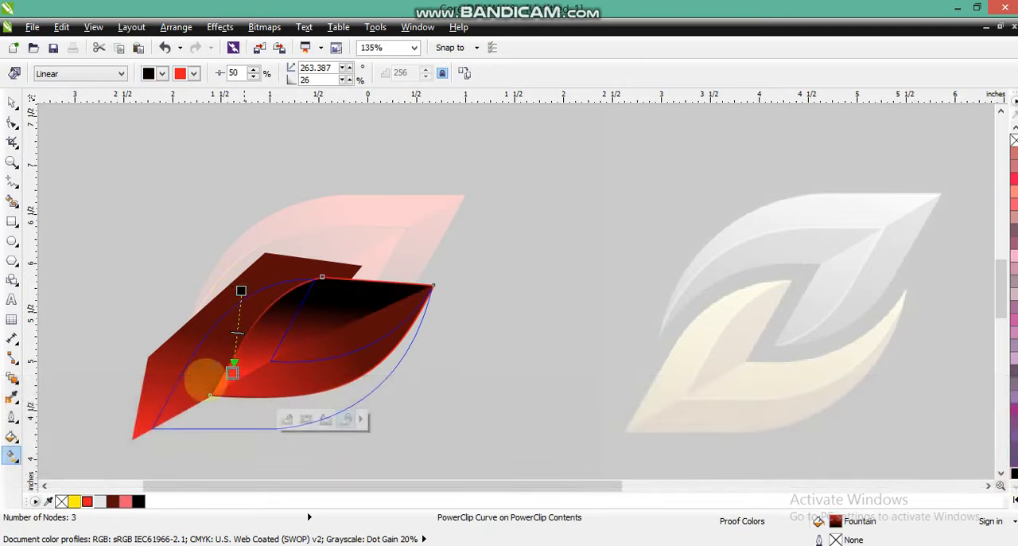
{"action": "left_click", "coordinate": [164, 363]}
{"action": "left_click_drag", "start_coordinate": [1015, 473], "coordinate": [198, 332]}
Step: Inside the three-node curve's own PowerClip, recolor the five-point facet's gradient to run from black to light blue, and finish editing that level
{"action": "left_click", "coordinate": [308, 381]}
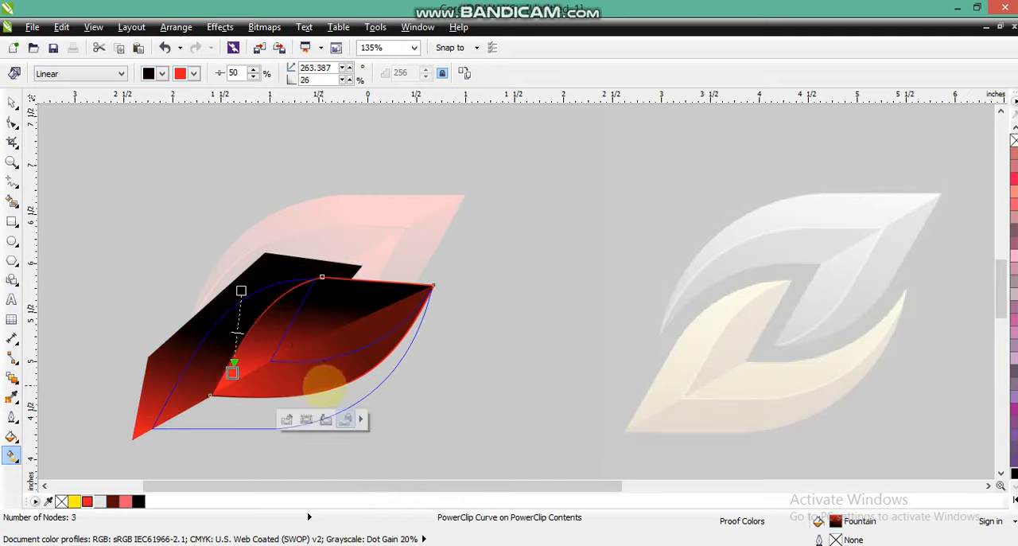
{"action": "key", "text": "d"}
{"action": "left_click", "coordinate": [416, 403]}
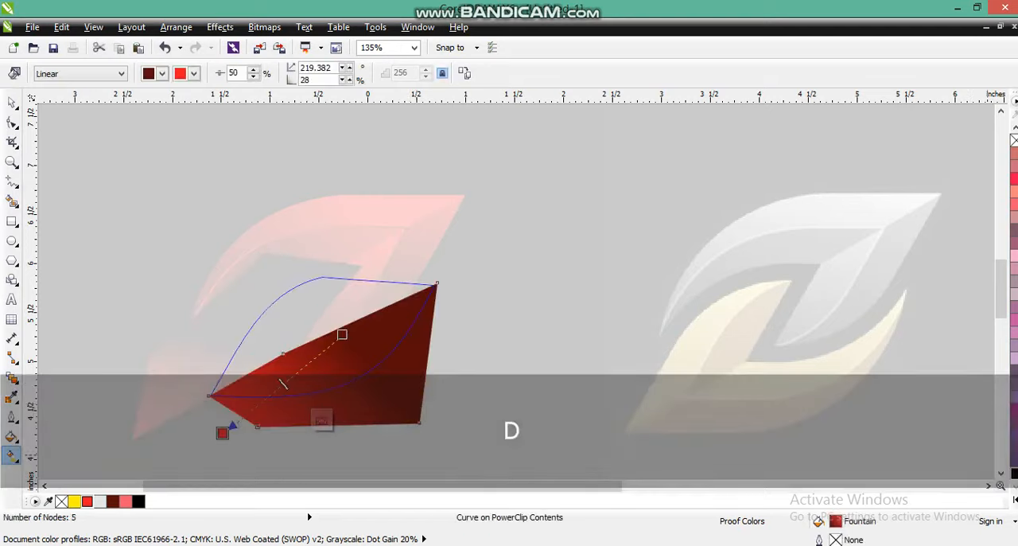
{"action": "left_click_drag", "start_coordinate": [343, 335], "coordinate": [342, 334]}
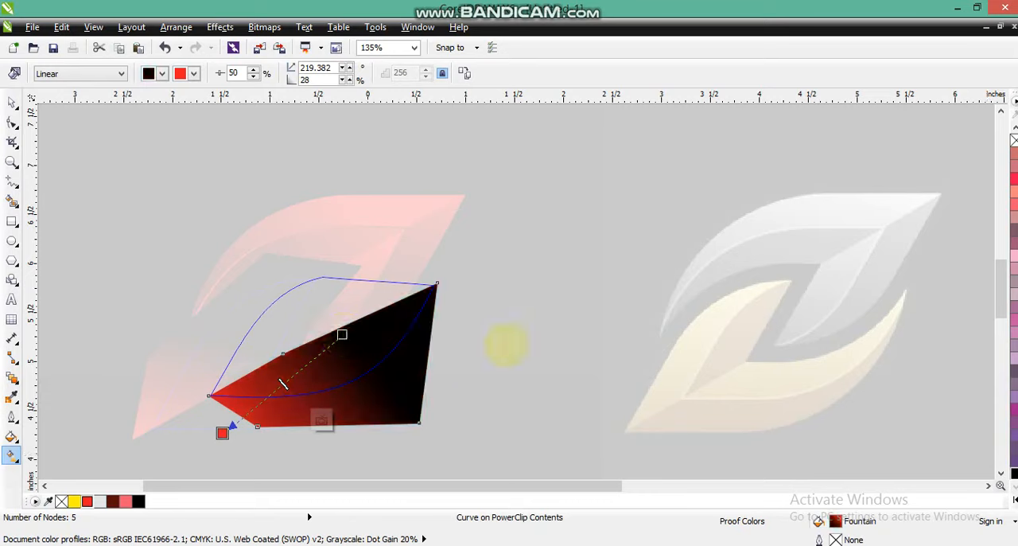
{"action": "left_click", "coordinate": [1012, 499]}
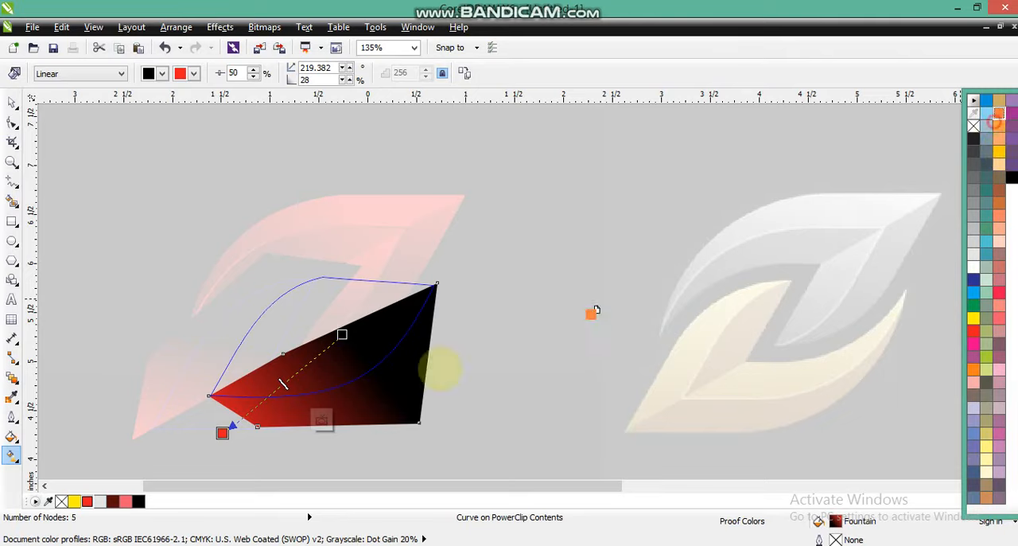
{"action": "left_click_drag", "start_coordinate": [596, 310], "coordinate": [239, 430]}
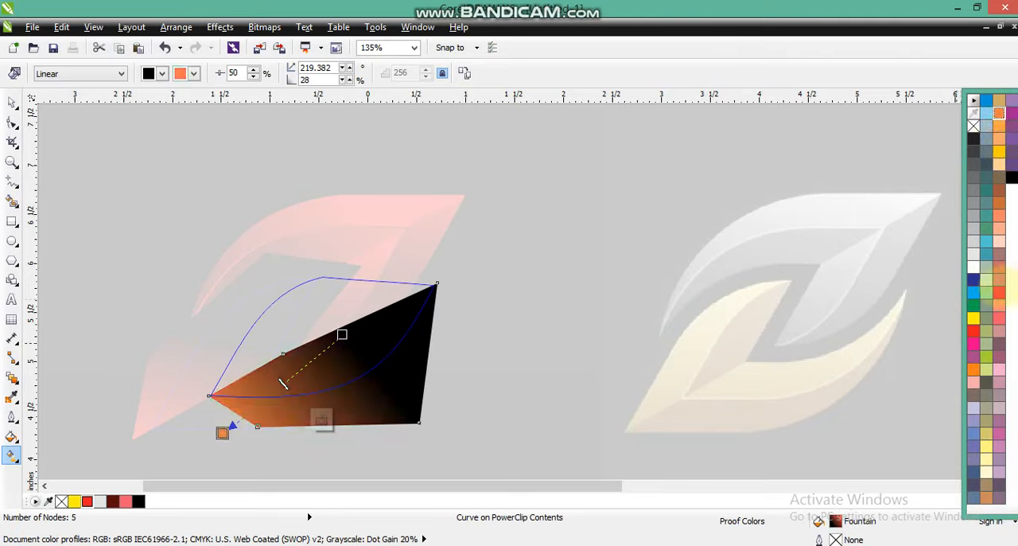
{"action": "left_click_drag", "start_coordinate": [987, 241], "coordinate": [226, 435]}
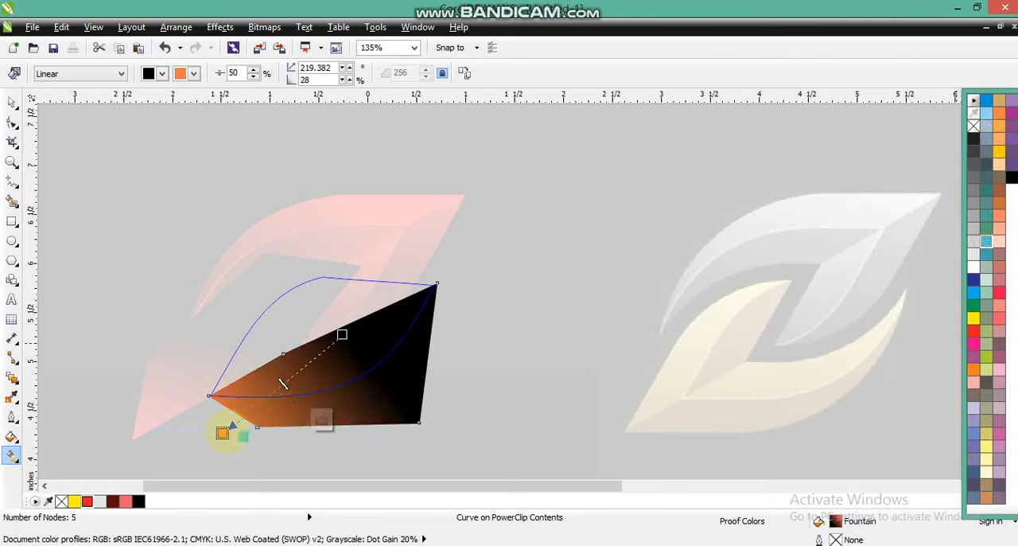
{"action": "key", "text": "f"}
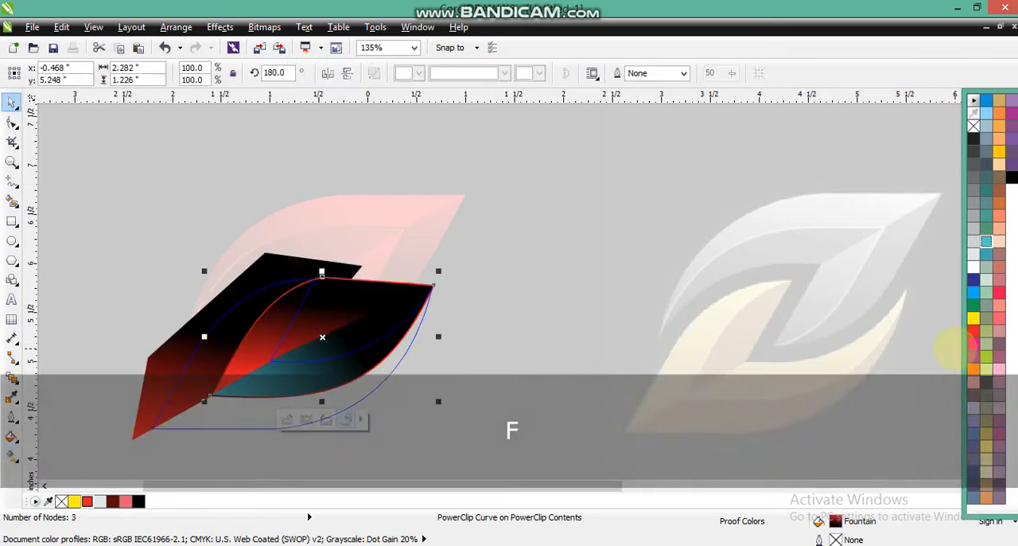
Step: Change the red end of the three-node curve's and six-point shape's gradients to light blue
{"action": "key", "text": "g"}
{"action": "left_click_drag", "start_coordinate": [986, 241], "coordinate": [233, 364]}
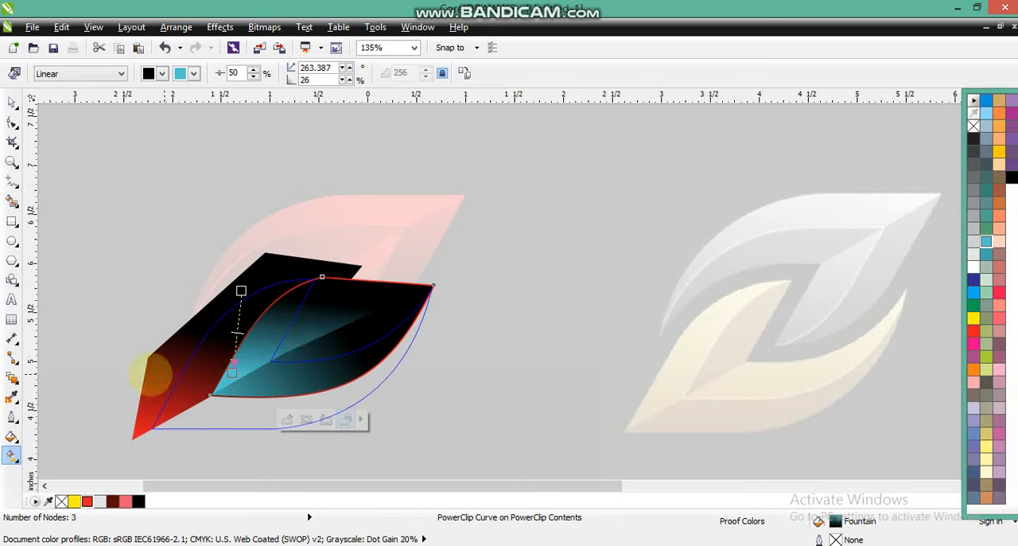
{"action": "left_click", "coordinate": [155, 375]}
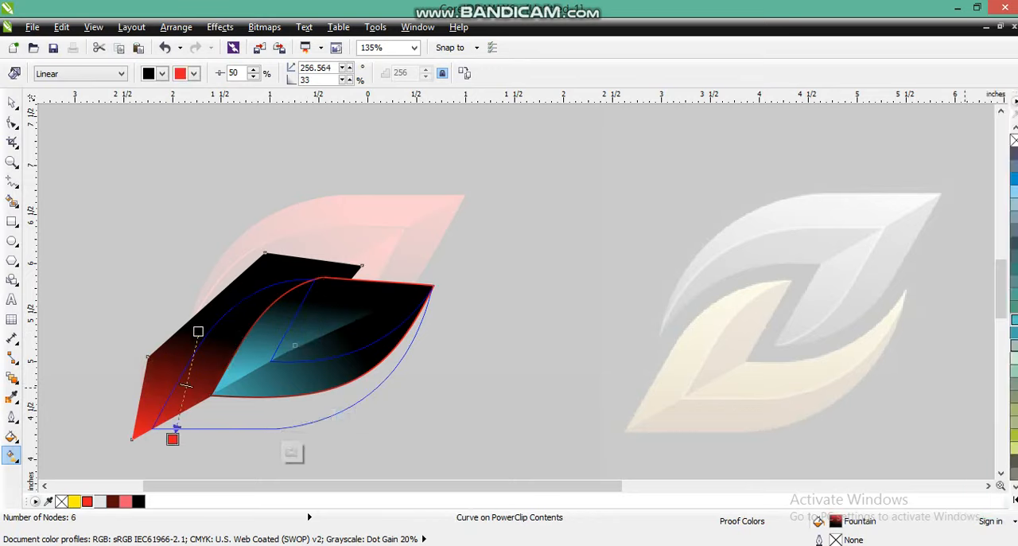
{"action": "left_click_drag", "start_coordinate": [171, 437], "coordinate": [173, 438]}
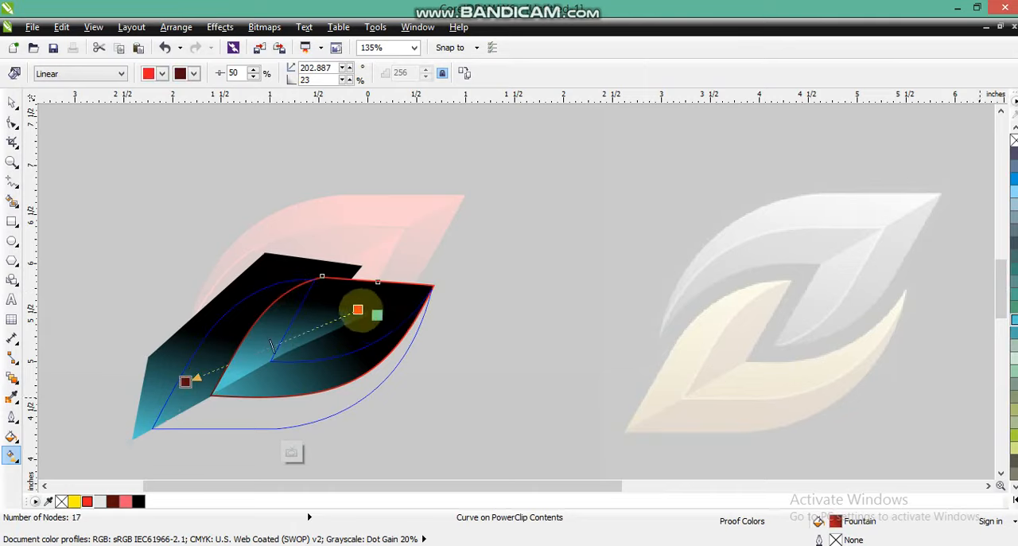
Step: Recolor the highlight curve's gradient to run from light blue to black and finish editing the lower leaf's PowerClip
{"action": "left_click_drag", "start_coordinate": [361, 310], "coordinate": [359, 310]}
{"action": "left_click_drag", "start_coordinate": [138, 501], "coordinate": [188, 381]}
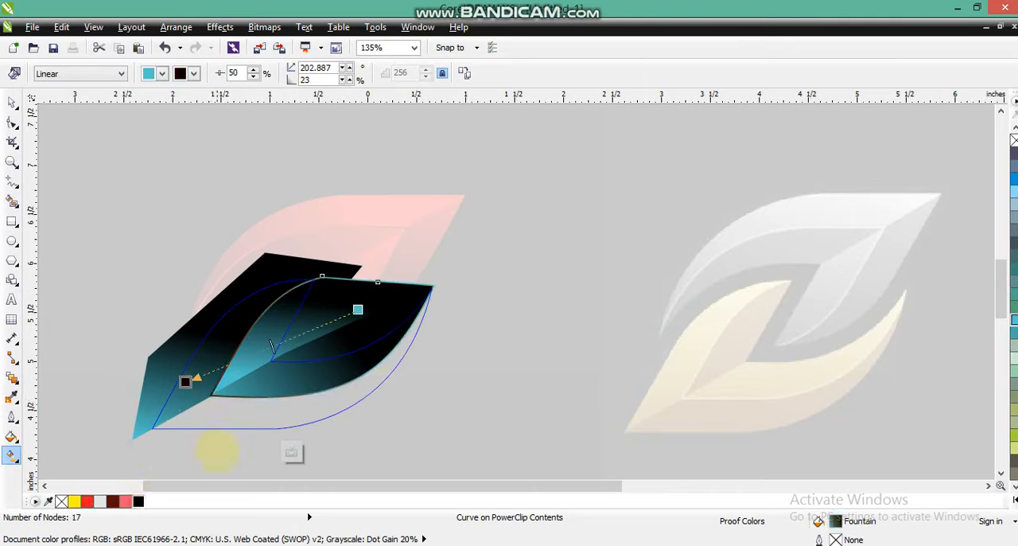
{"action": "key", "text": "f"}
Step: Recolor the lower leaf's own linear gradient to run from black to light blue
{"action": "key", "text": "g"}
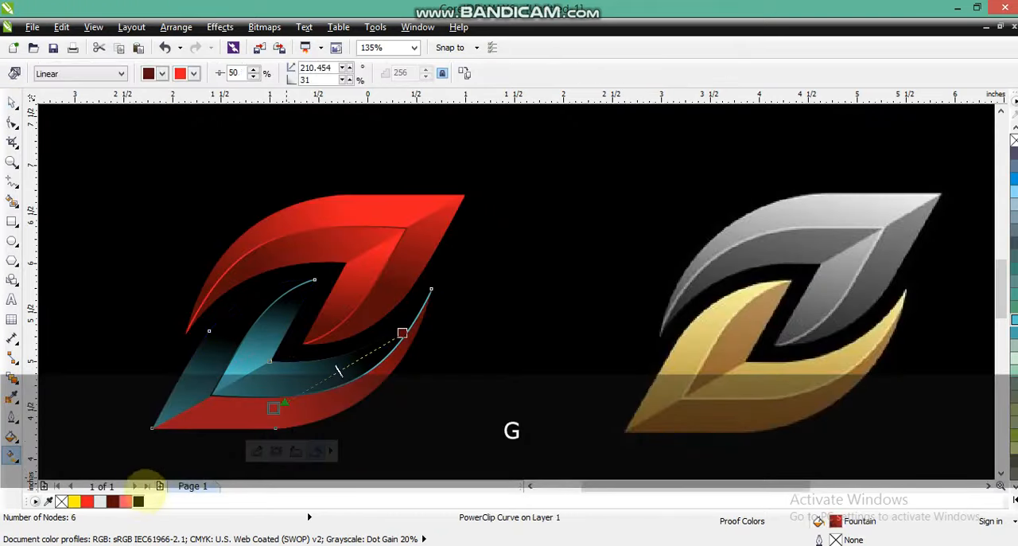
{"action": "left_click_drag", "start_coordinate": [138, 501], "coordinate": [403, 333]}
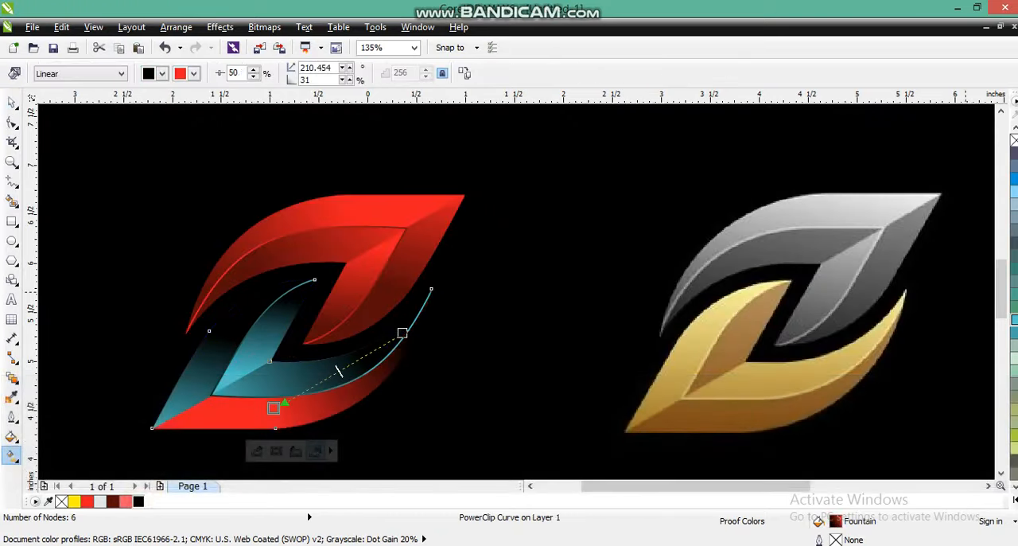
{"action": "left_click_drag", "start_coordinate": [304, 381], "coordinate": [275, 406]}
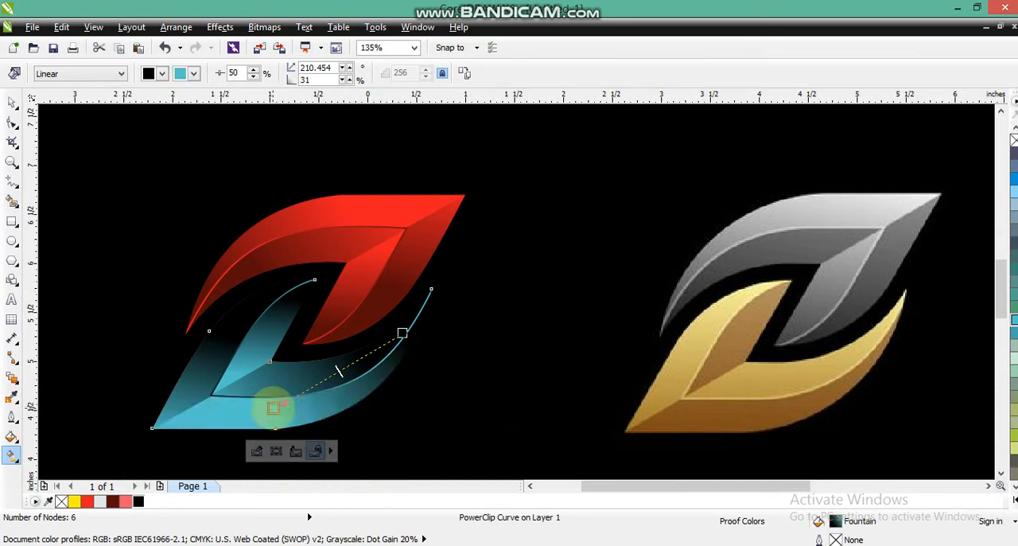
{"action": "key", "text": "space"}
{"action": "key", "text": "F3"}
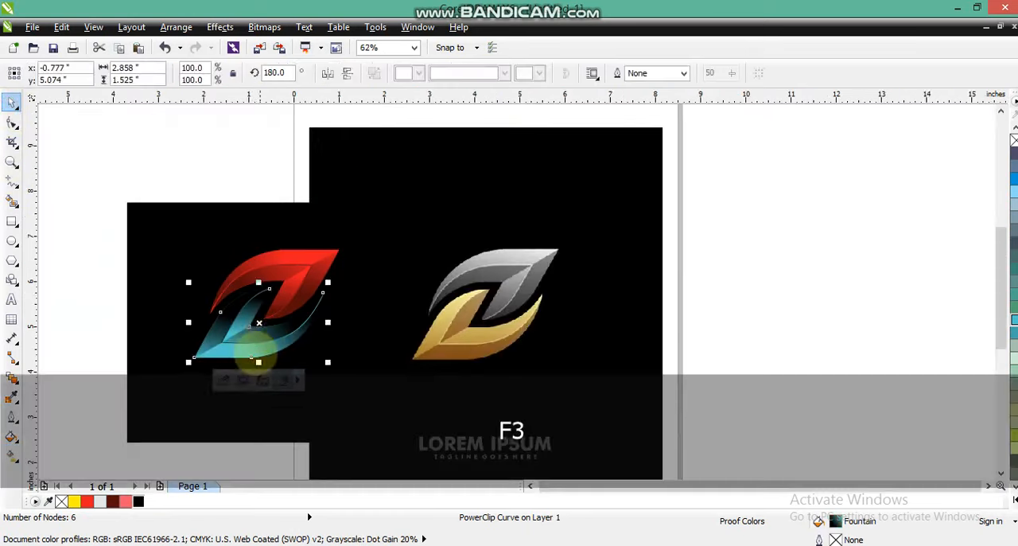
Step: Move both leaves about 0.75 inches left and shift the reference image about 2.7 inches right, clear of the black rectangle
{"action": "key", "text": "Escape"}
{"action": "left_click_drag", "start_coordinate": [62, 209], "coordinate": [354, 382]}
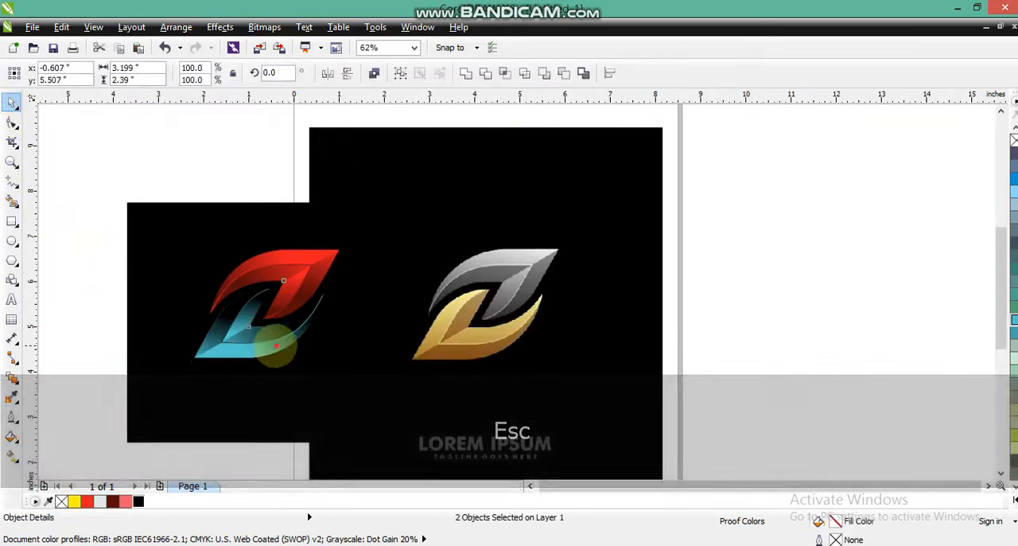
{"action": "left_click_drag", "start_coordinate": [277, 348], "coordinate": [216, 343]}
{"action": "left_click_drag", "start_coordinate": [490, 356], "coordinate": [655, 357]}
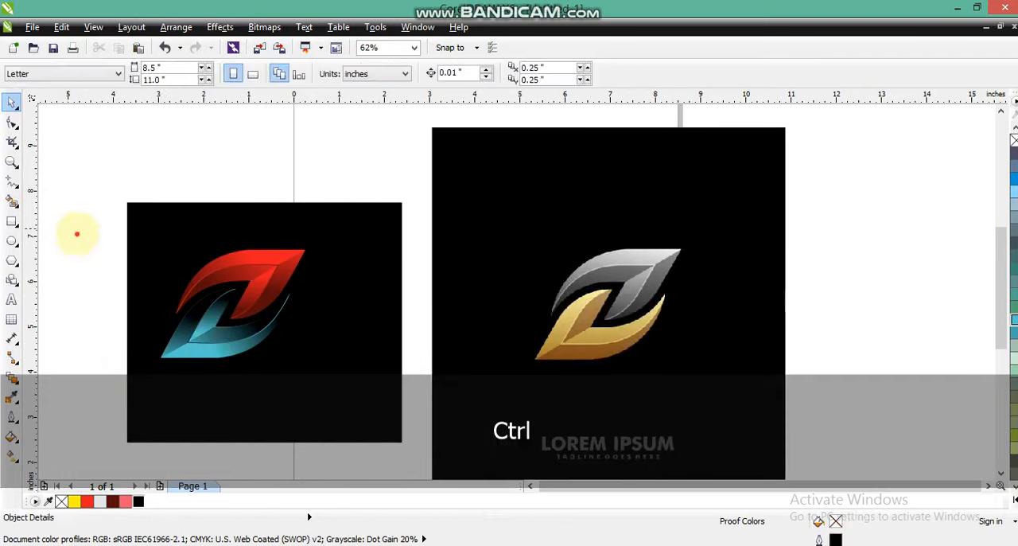
Step: Move both leaves about 0.7 inches right and 0.4 inches up within the black rectangle
{"action": "left_click_drag", "start_coordinate": [77, 232], "coordinate": [317, 374]}
{"action": "left_click_drag", "start_coordinate": [243, 353], "coordinate": [267, 325]}
{"action": "left_click", "coordinate": [93, 357]}
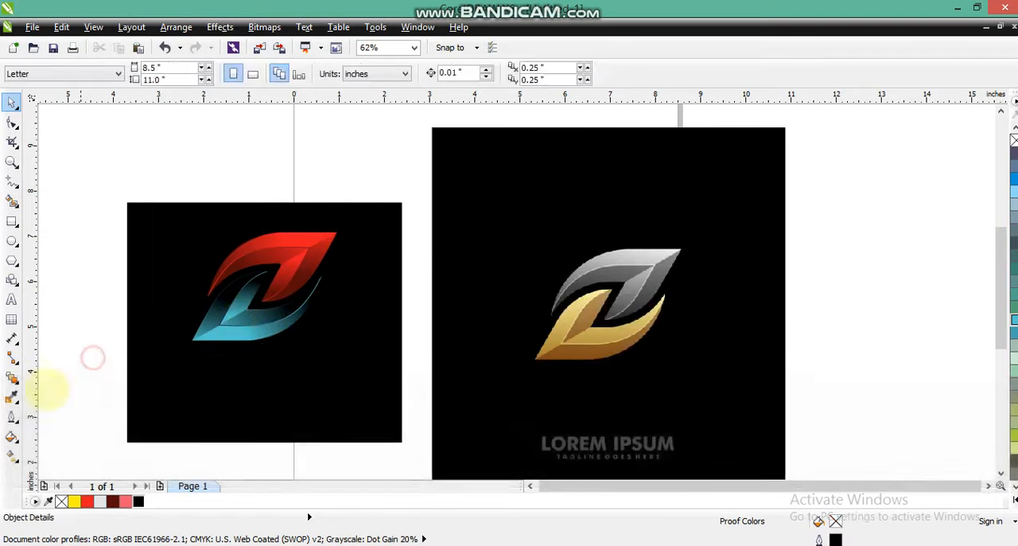
Step: Add the artistic text DIGITAL CRAFT beside the black rectangle and set its font to BankGothic Md BT
{"action": "left_click", "coordinate": [11, 299]}
{"action": "left_click", "coordinate": [69, 327]}
{"action": "key", "text": "Caps_Lock"}
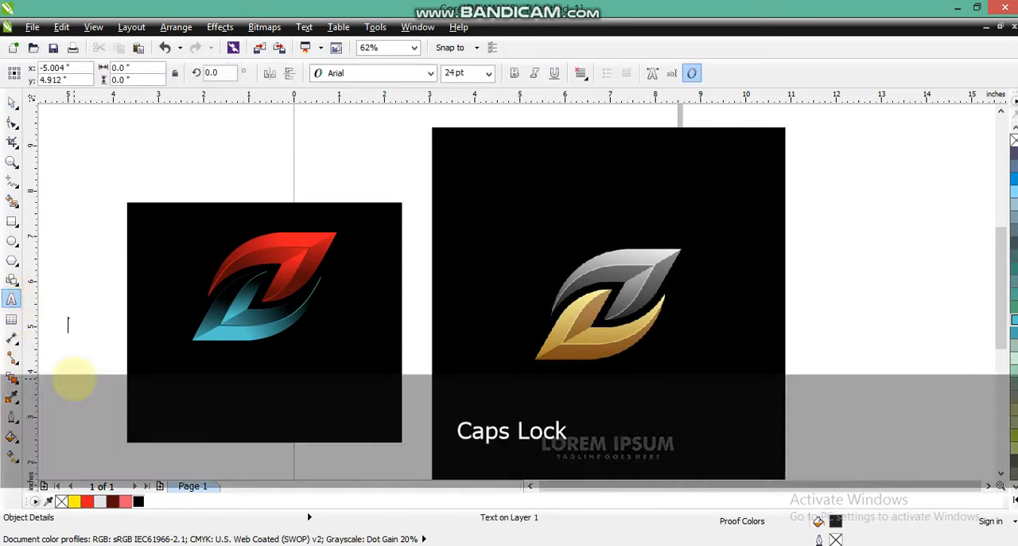
{"action": "type", "text": "DIGITAL"}
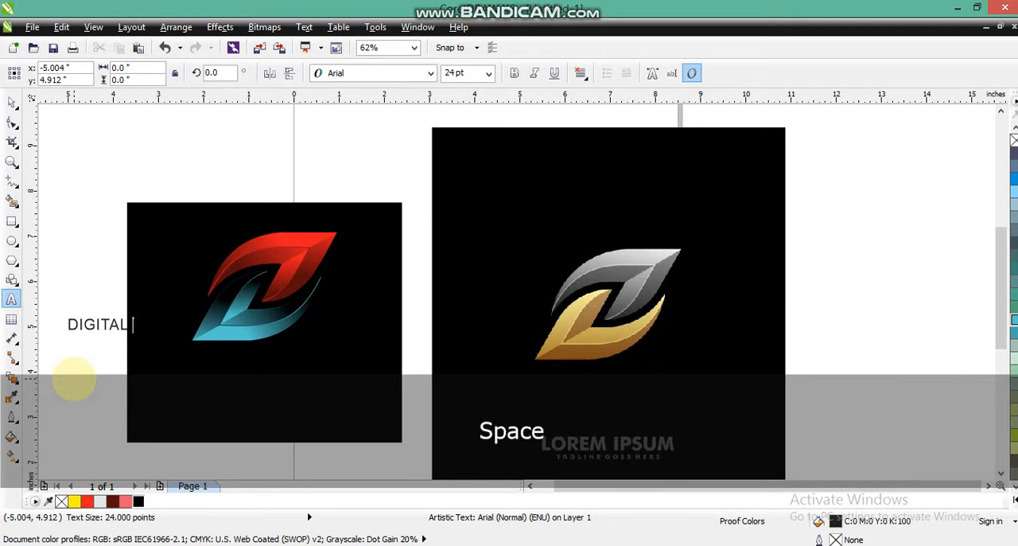
{"action": "type", "text": " CRAFT"}
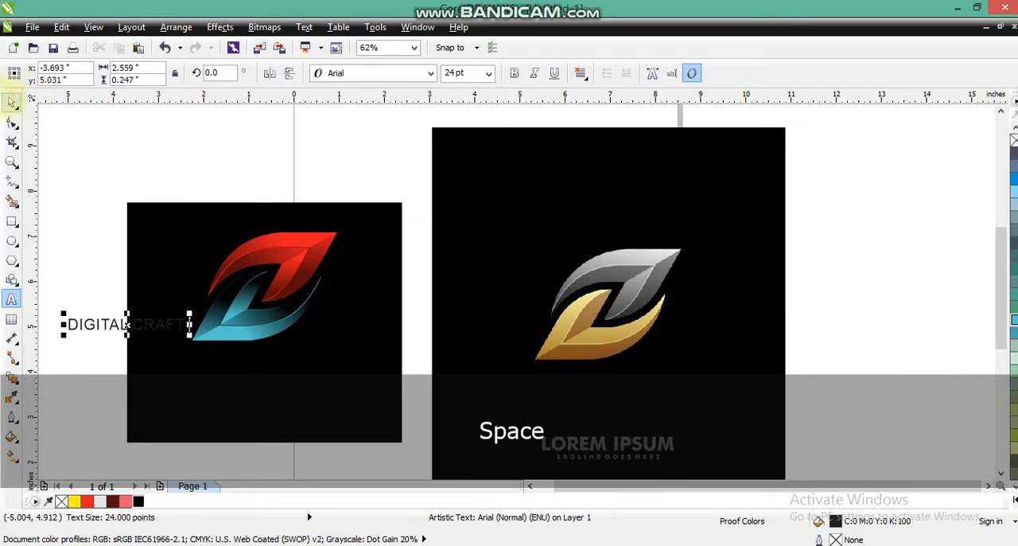
{"action": "left_click", "coordinate": [408, 73]}
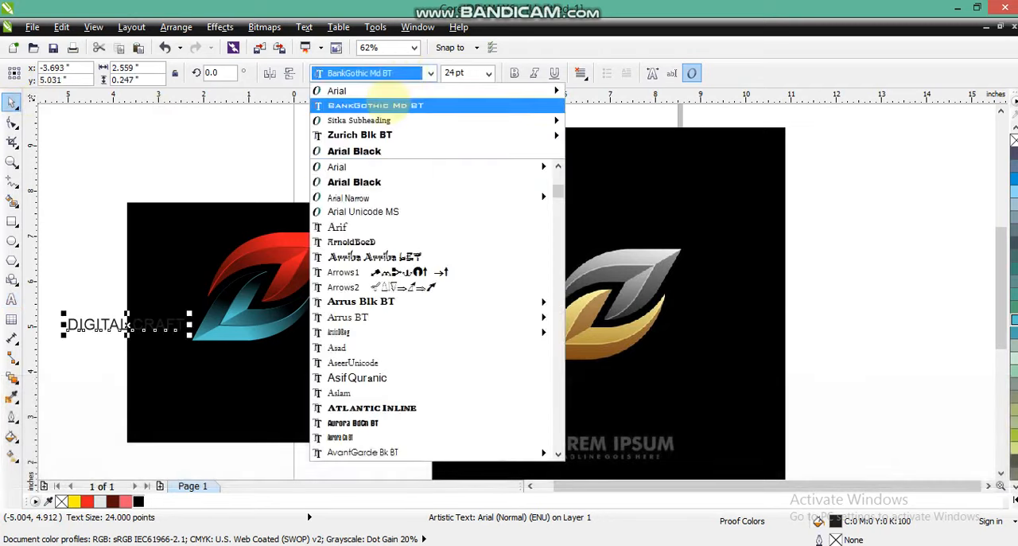
{"action": "left_click", "coordinate": [389, 105]}
Step: Fill the DIGITAL CRAFT text white and fit it beneath the lower leaf at about 20.6 pt, roughly 2.4 inches wide
{"action": "left_click_drag", "start_coordinate": [148, 307], "coordinate": [261, 338]}
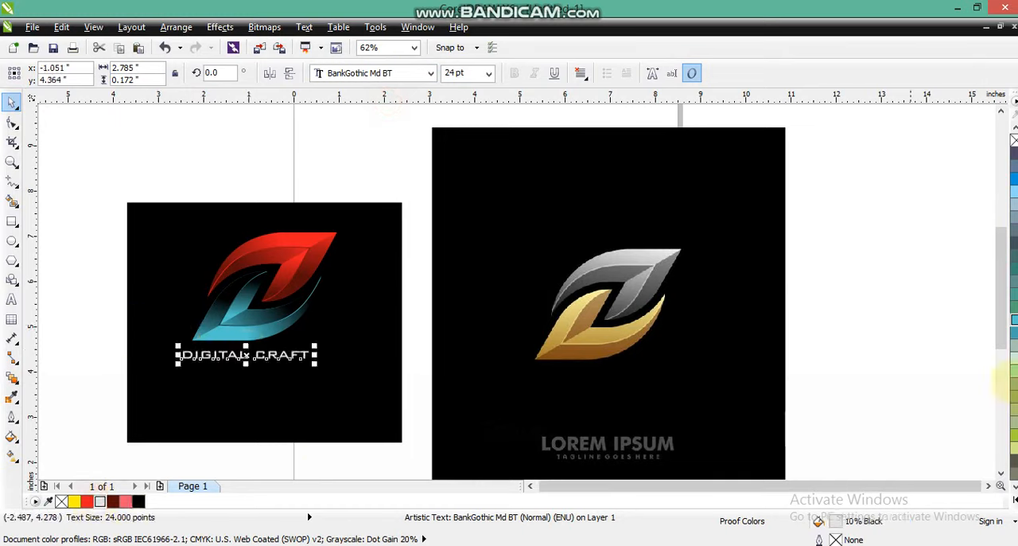
{"action": "left_click", "coordinate": [1004, 472]}
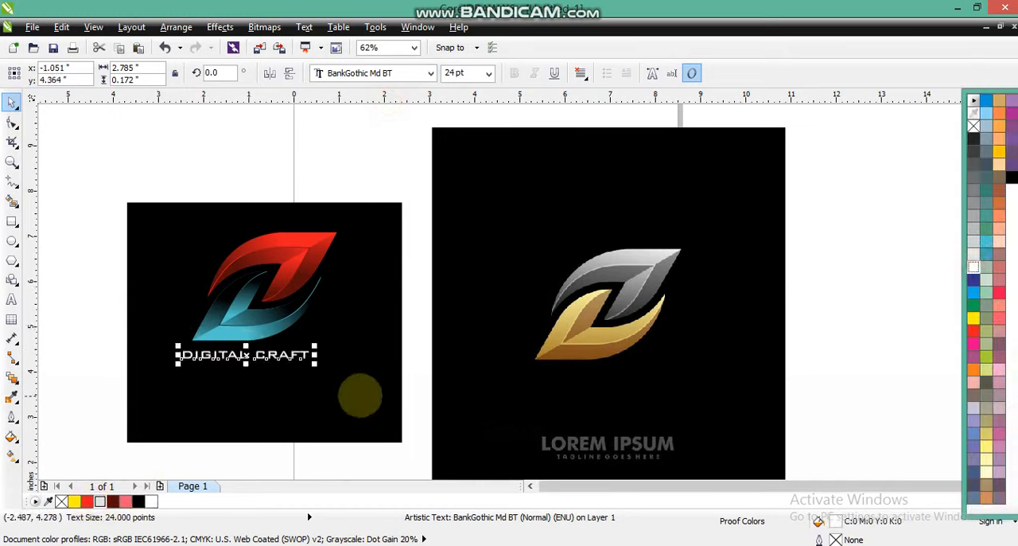
{"action": "left_click_drag", "start_coordinate": [315, 363], "coordinate": [308, 364]}
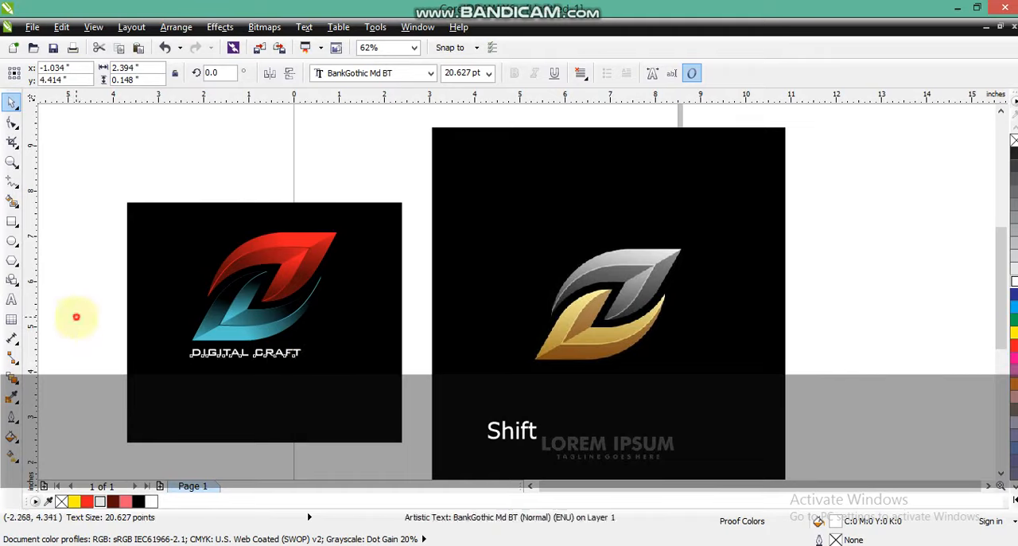
Step: Move both leaves and the text together about 0.2 inches right and 0.4 inches down within the black rectangle, leaving nothing selected
{"action": "left_click_drag", "start_coordinate": [114, 220], "coordinate": [369, 393]}
{"action": "left_click_drag", "start_coordinate": [259, 317], "coordinate": [268, 336]}
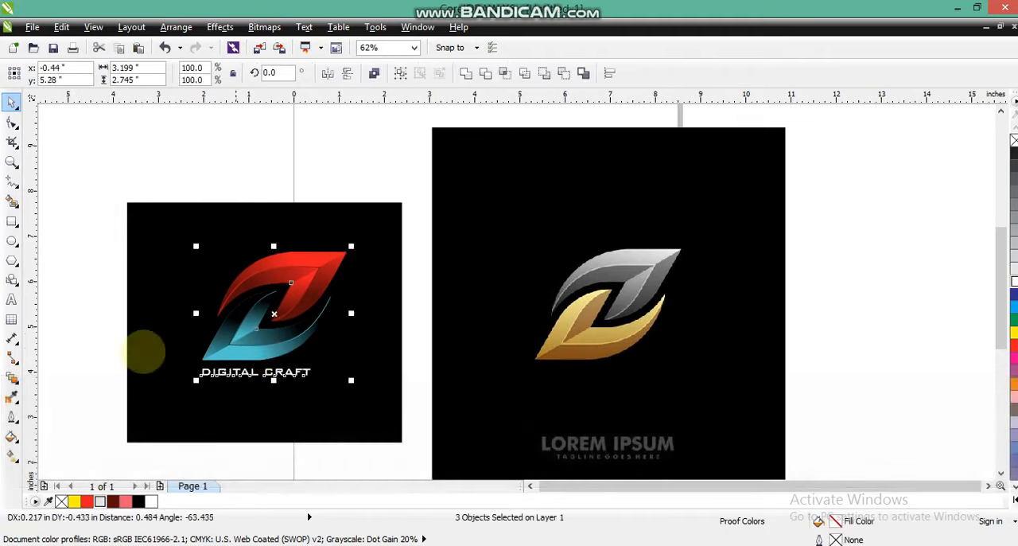
{"action": "left_click", "coordinate": [105, 334]}
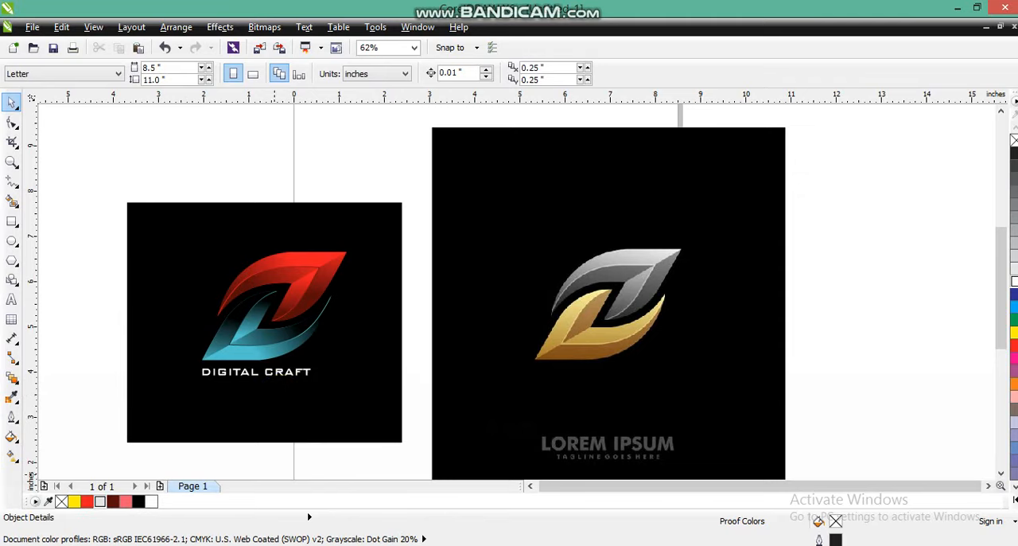